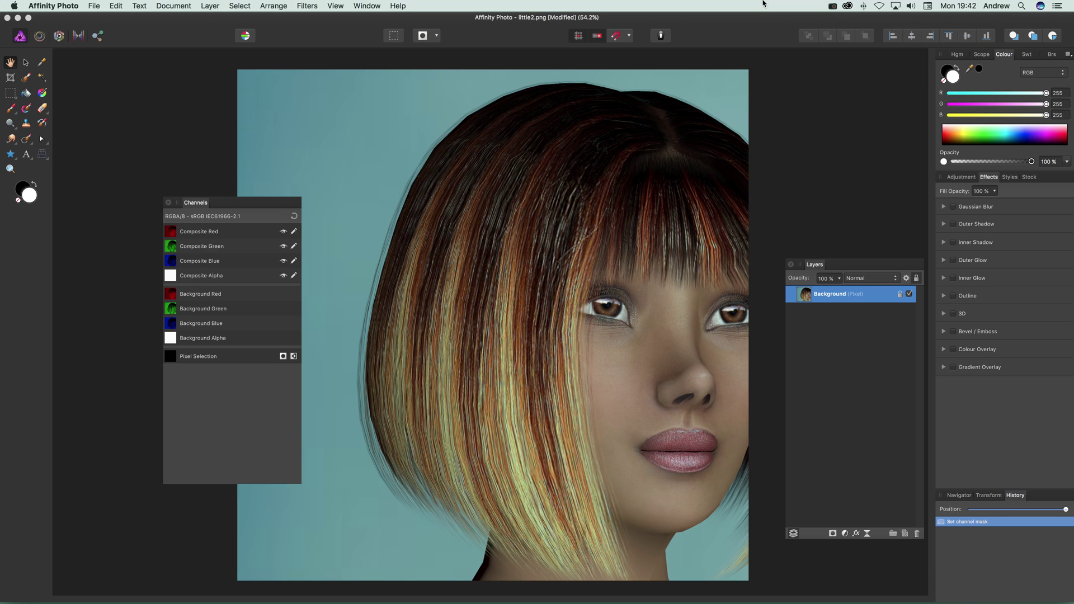
- Preview the portrait's red channel, then its green channel, alone in grayscale
left_click(333, 6)
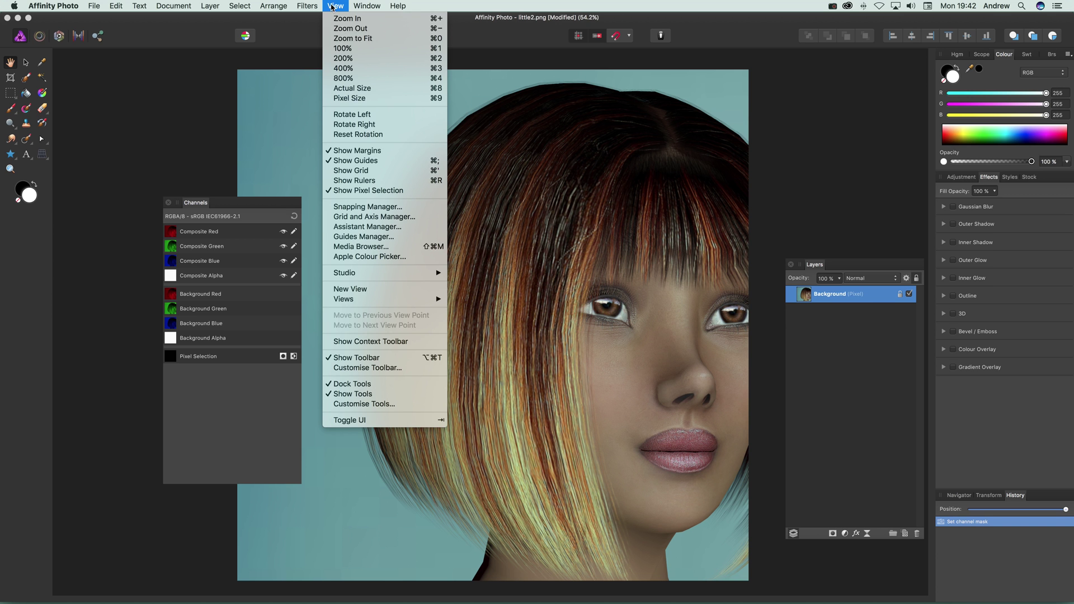
mouse_move(428, 273)
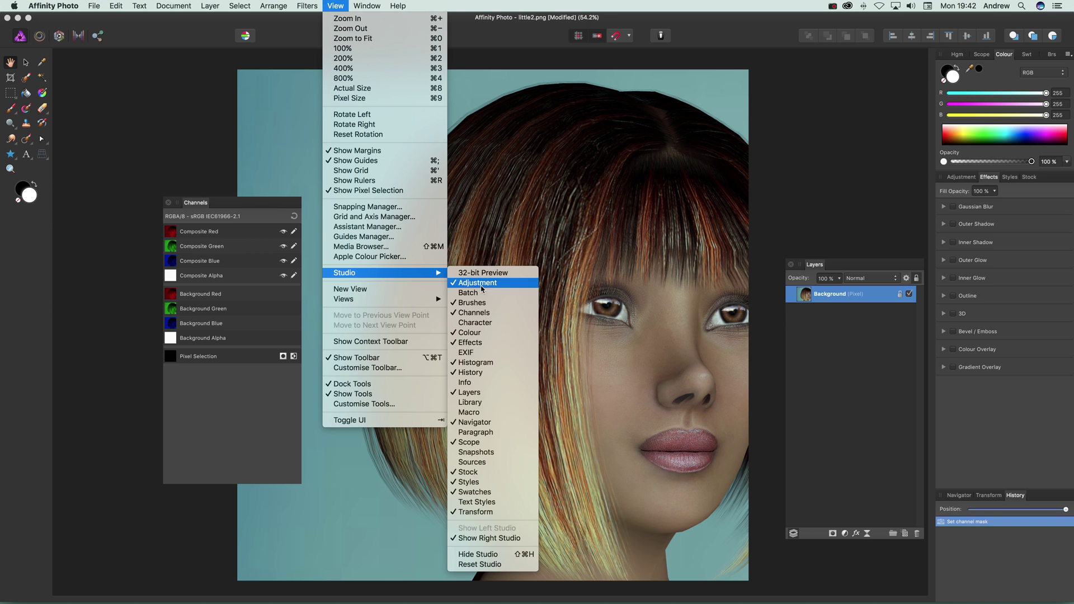
left_click(218, 235)
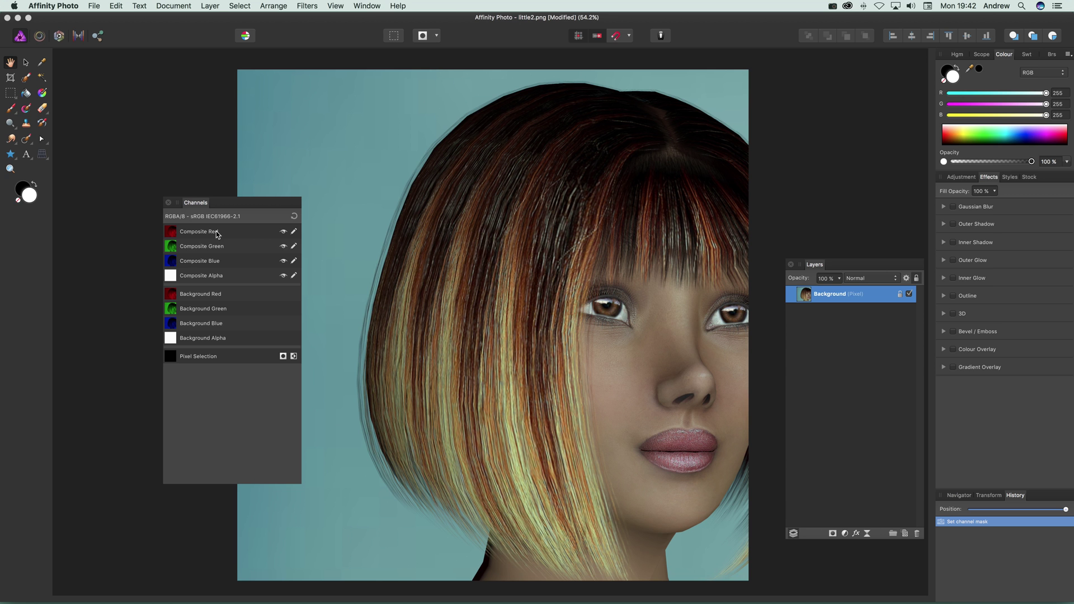
left_click(233, 234, "alt")
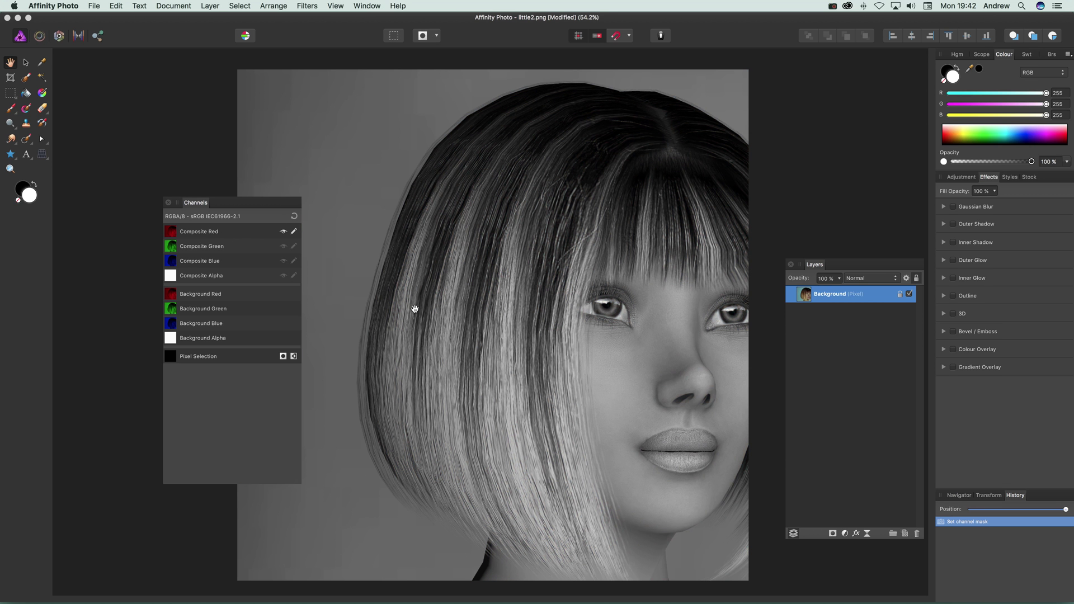
left_click(240, 247, "alt")
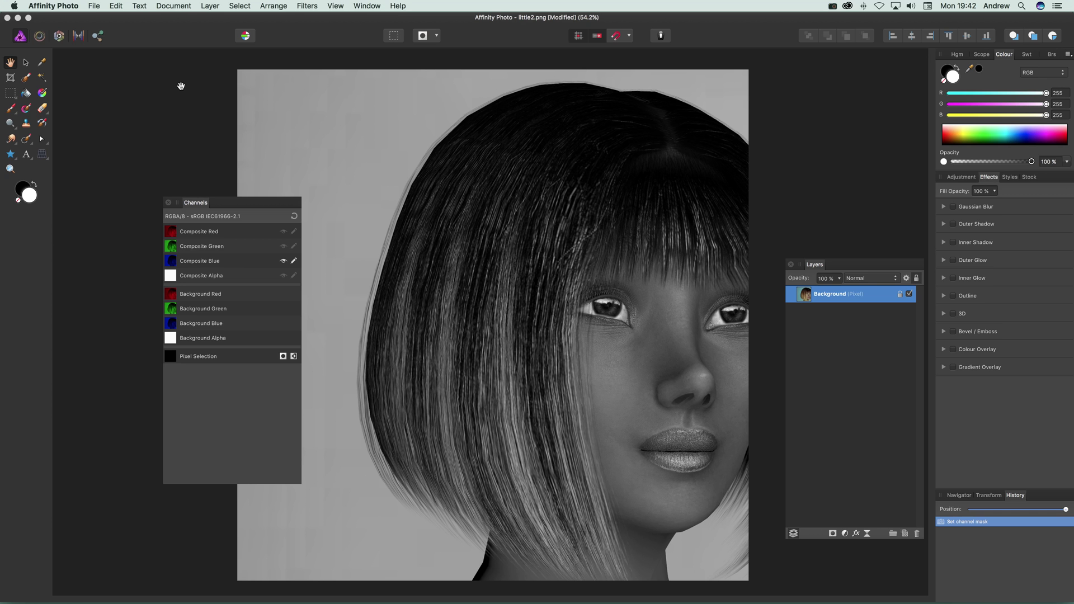
- Restore full colour, recheck the red channel alone, return to the composite and open the Layer menu
left_click(296, 221)
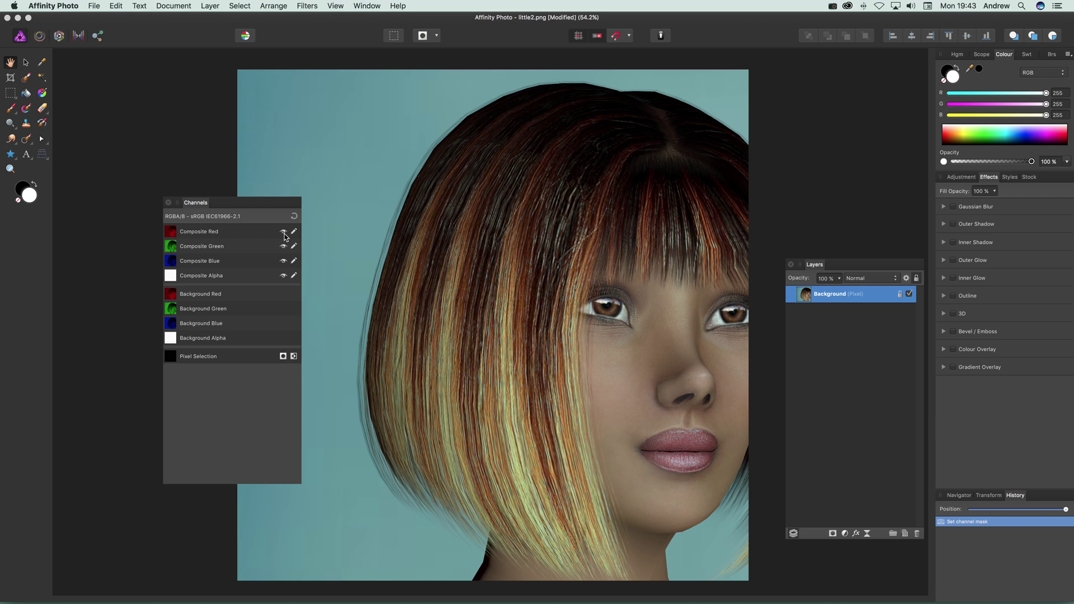
left_click(245, 236)
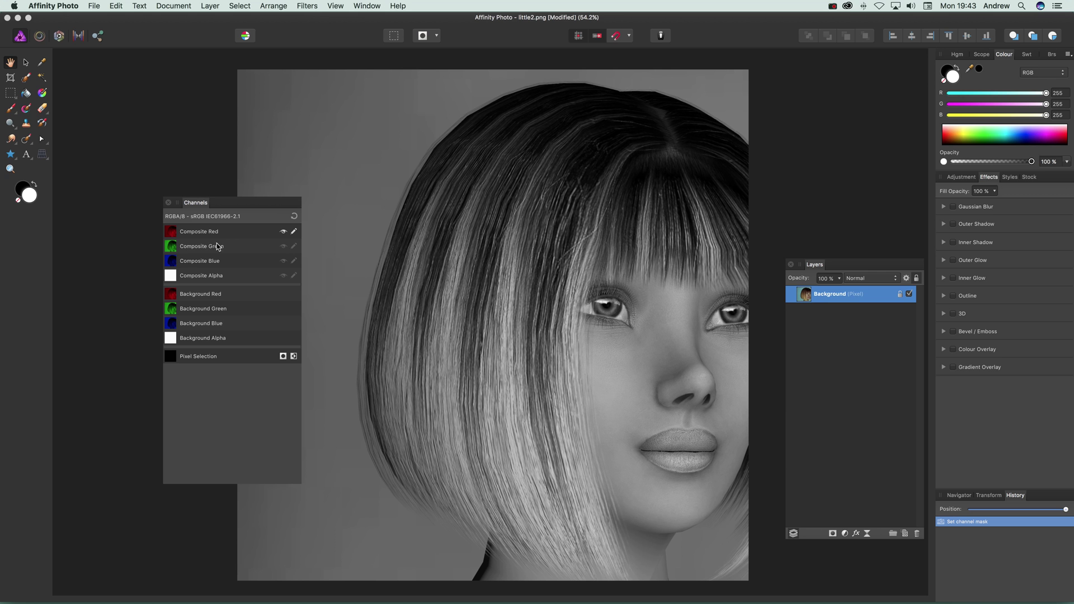
left_click(295, 217)
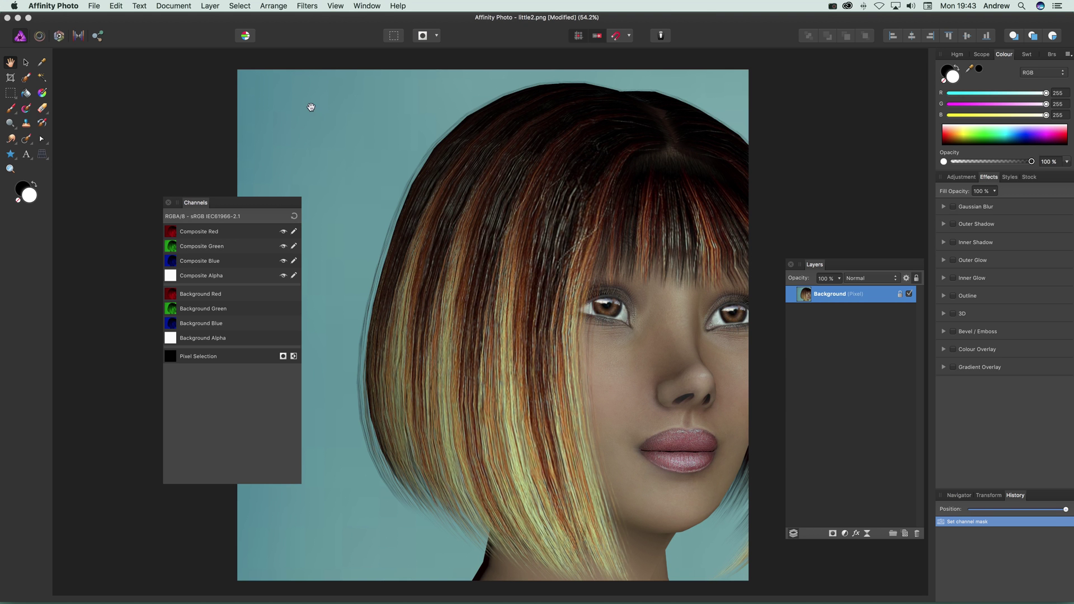
left_click(211, 5)
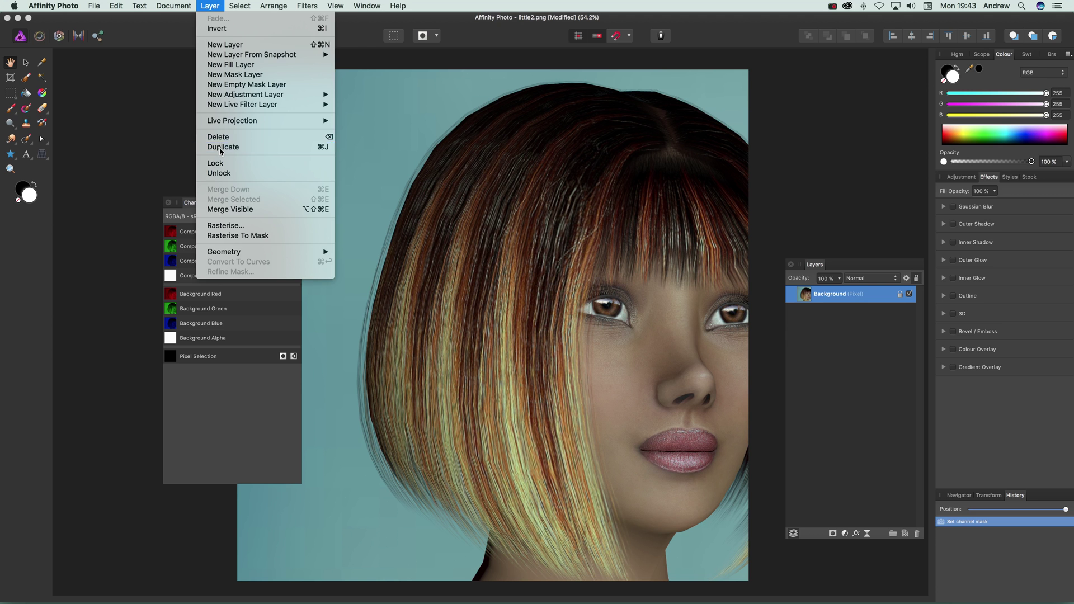
- Duplicate the portrait's Background layer with Layer > Duplicate
left_click(221, 147)
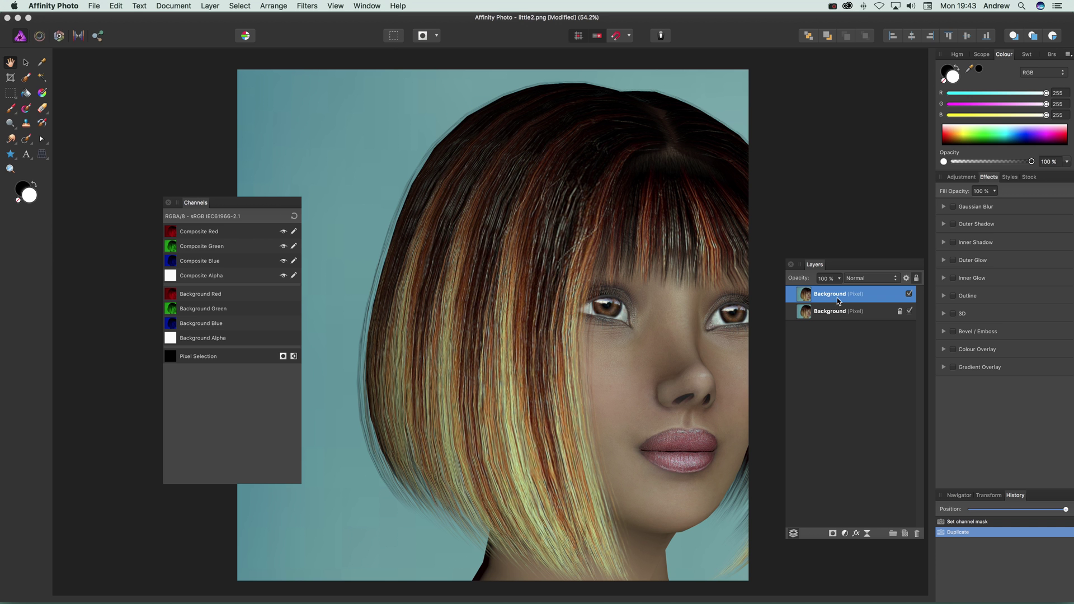
- Restrict the copy to Composite Red and apply Equations x = x-400 with Wrap extend mode
left_click(209, 237)
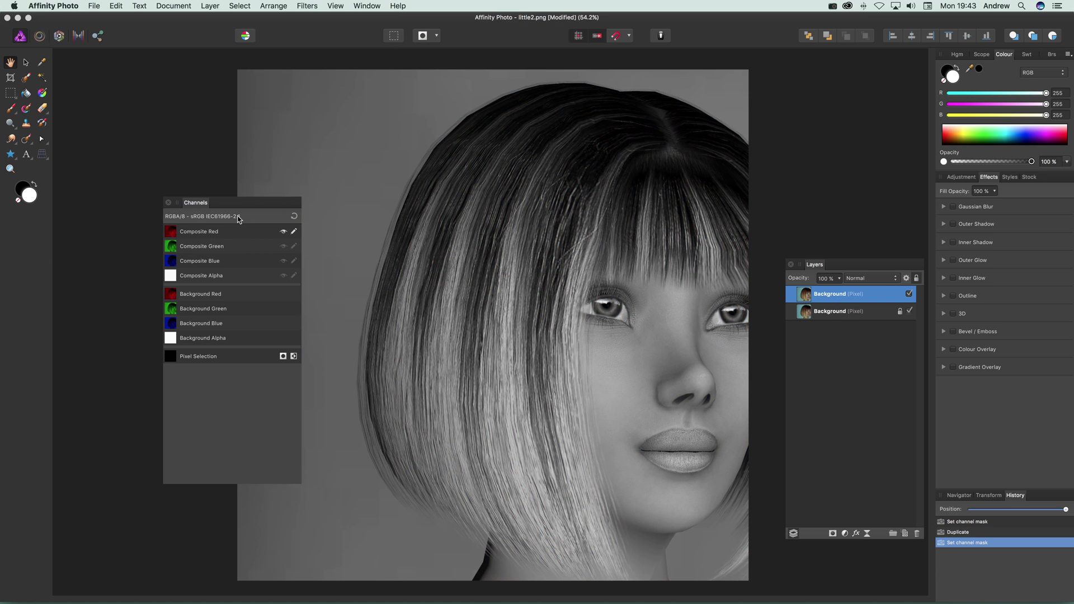
left_click(340, 6)
left_click(338, 6)
left_click(307, 4)
mouse_move(314, 54)
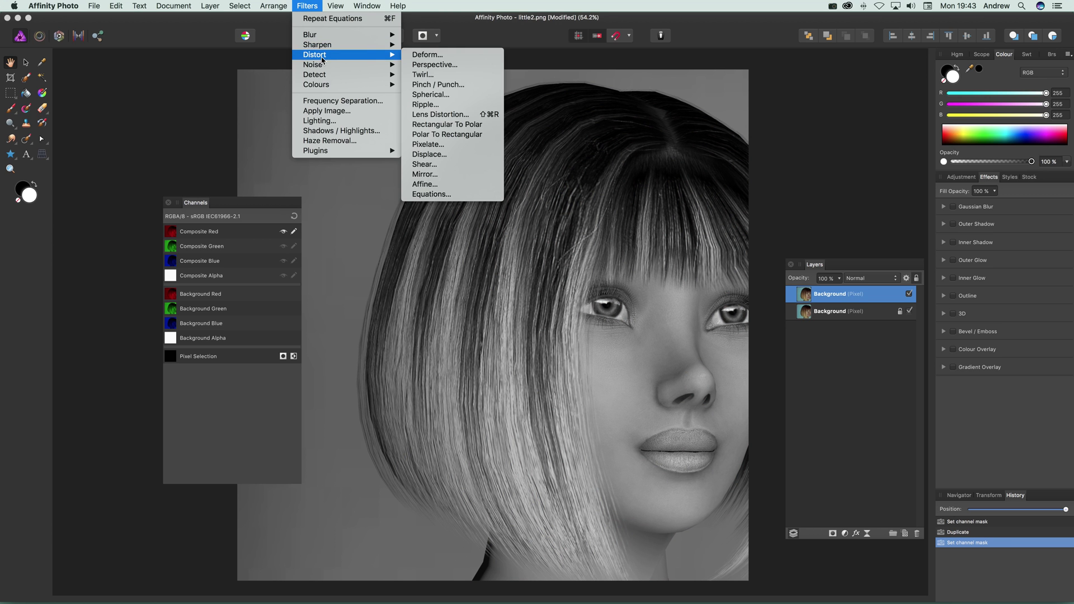
left_click(441, 191)
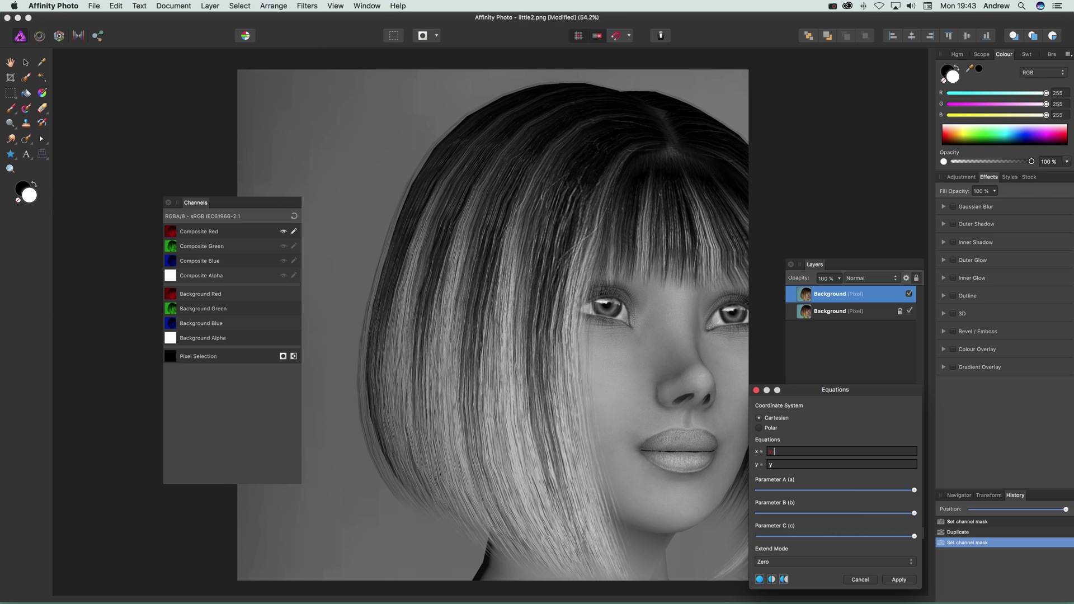
type("-400")
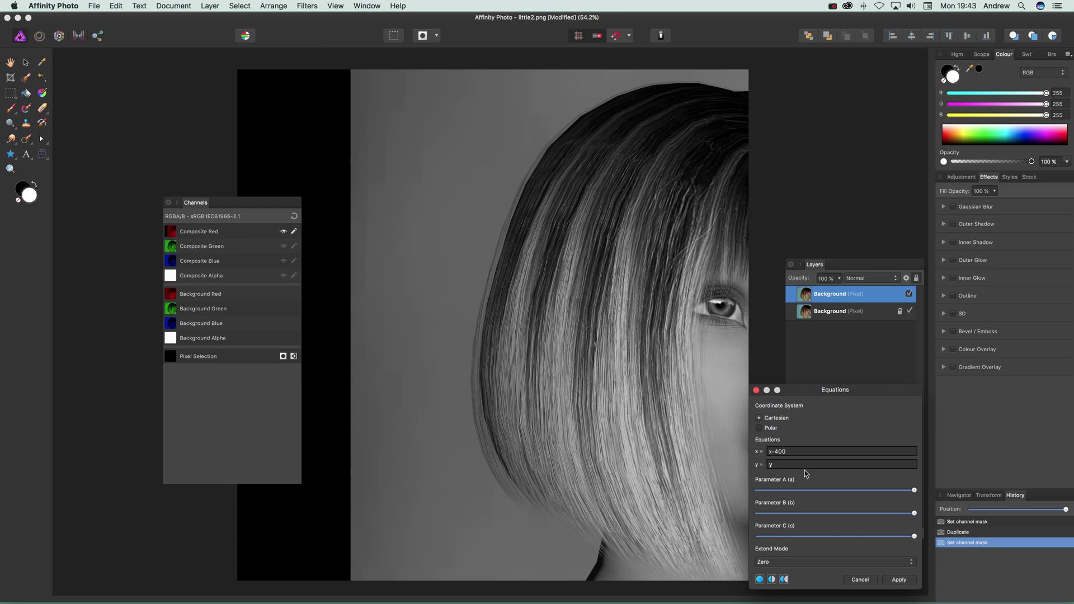
left_click(789, 566)
left_click(799, 588)
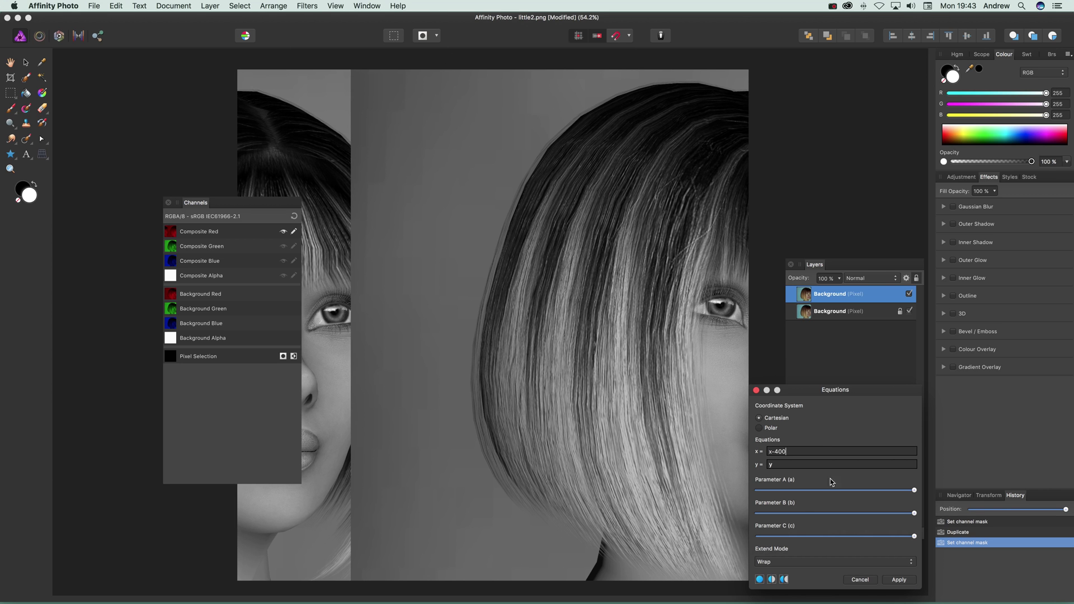
left_click(904, 580)
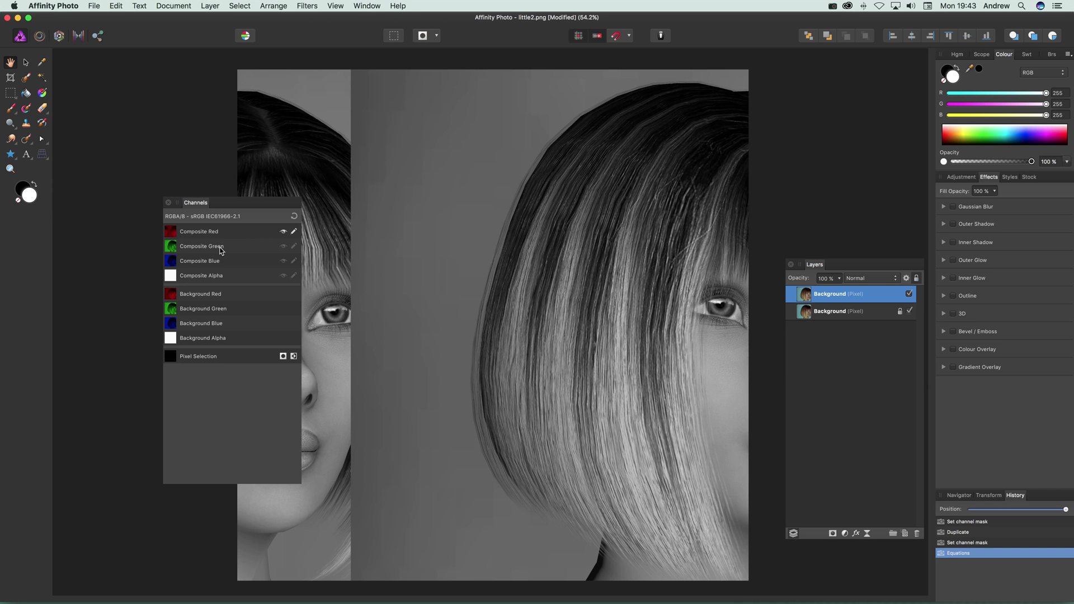
- Warp the Composite Green channel with Equations y = y-600 in Wrap mode, then select Composite Blue
left_click(217, 247)
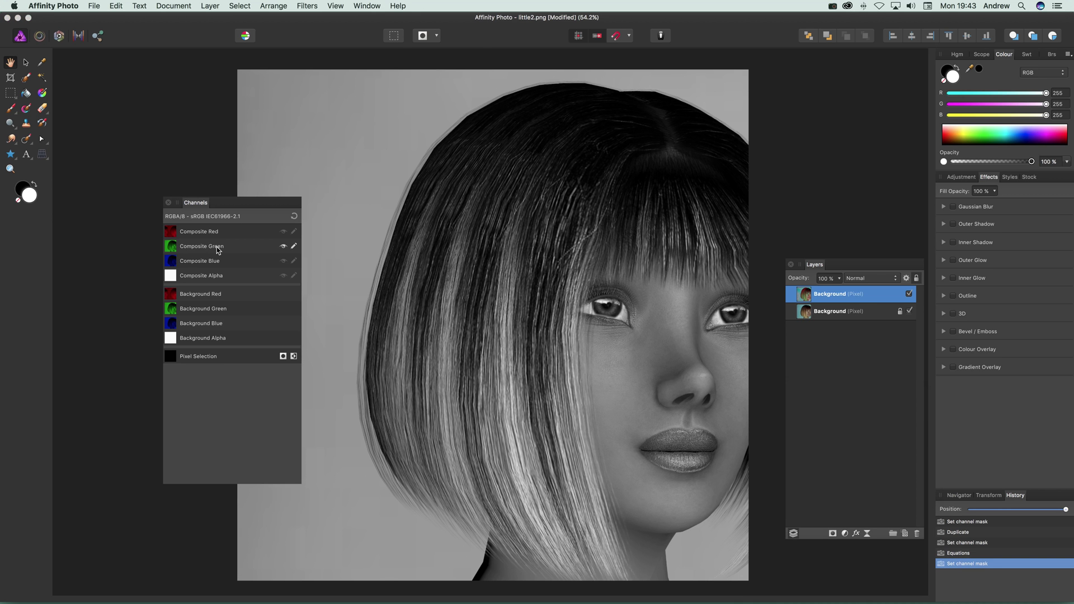
left_click(308, 6)
mouse_move(322, 56)
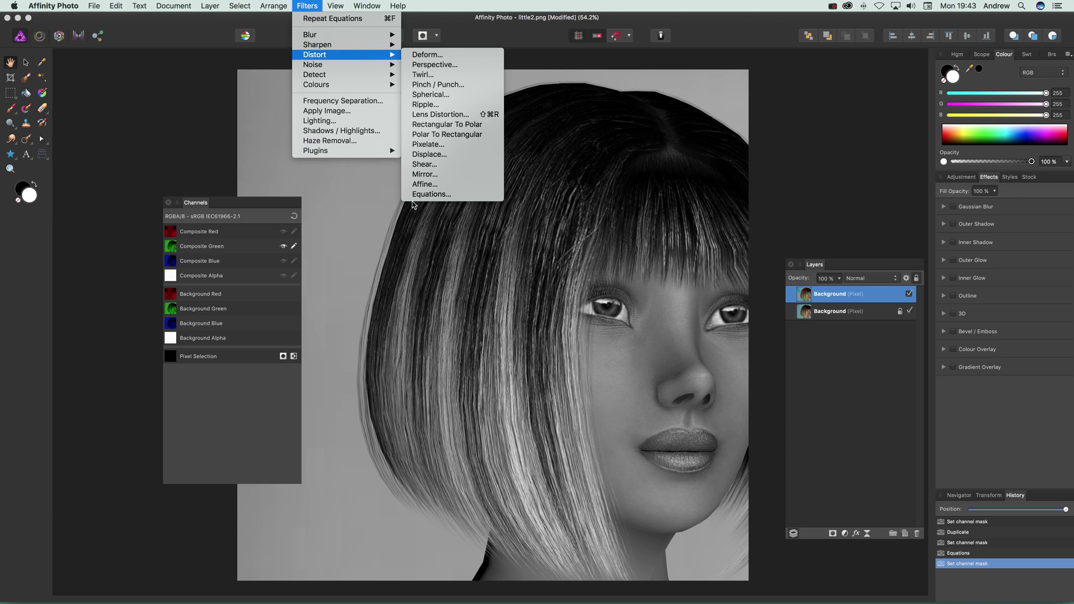
left_click(418, 197)
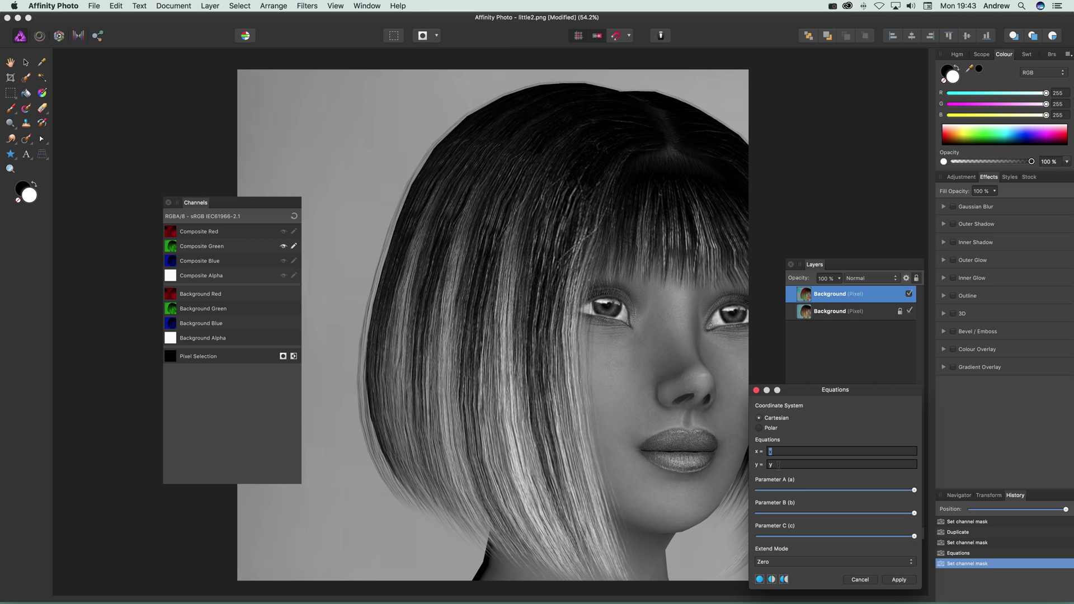
type("-600")
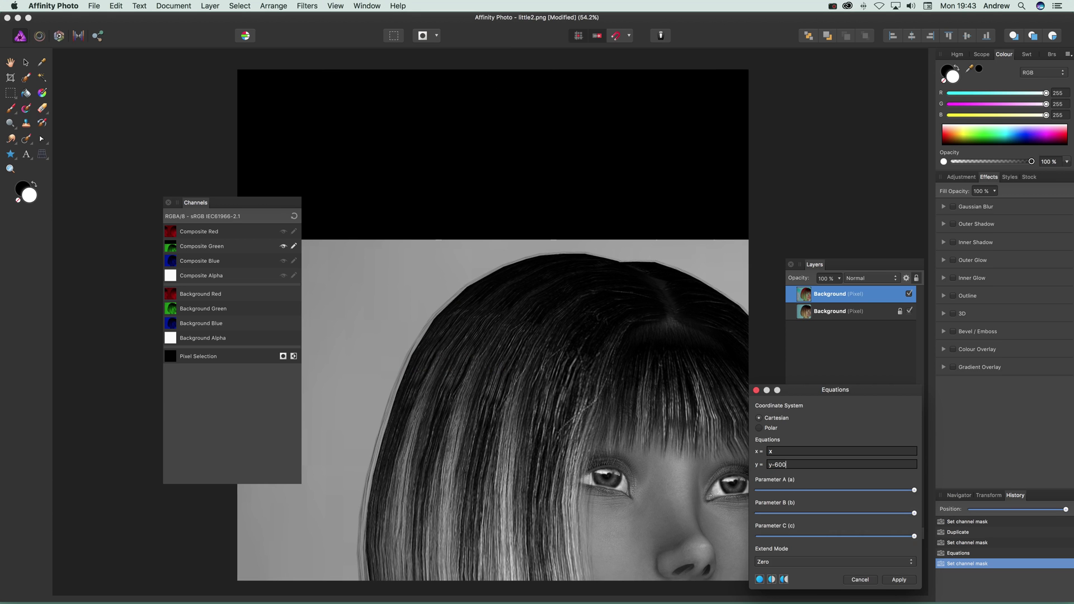
left_click(797, 564)
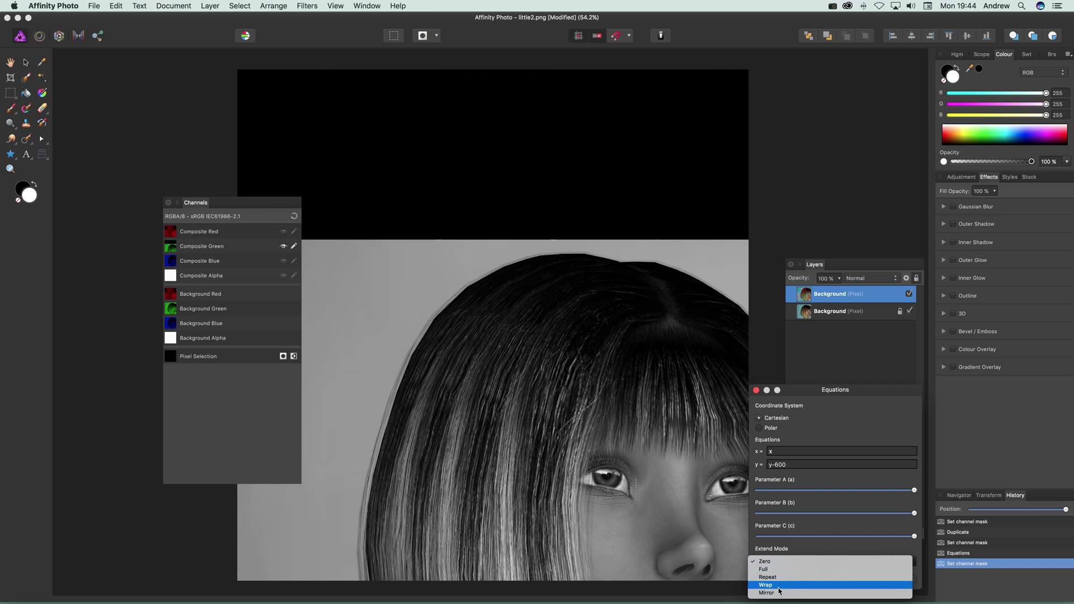
left_click(778, 587)
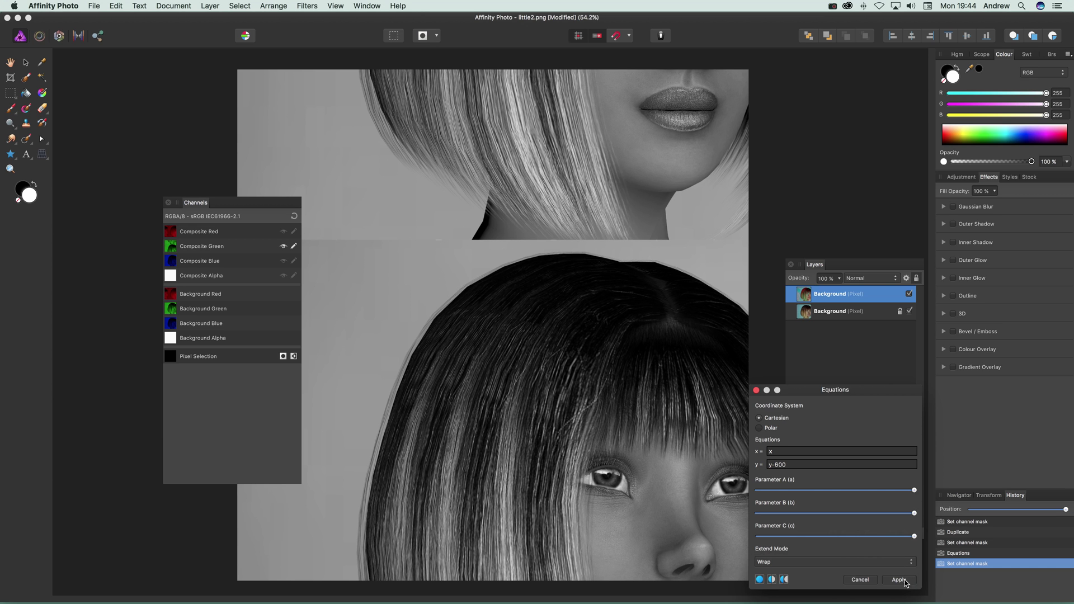
left_click(899, 580)
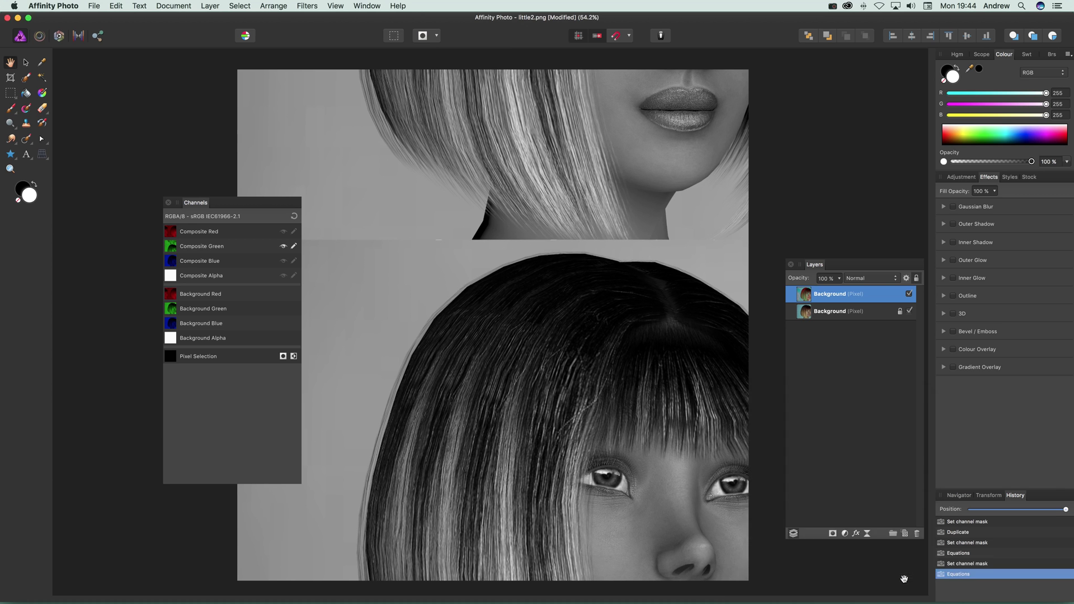
left_click(204, 261)
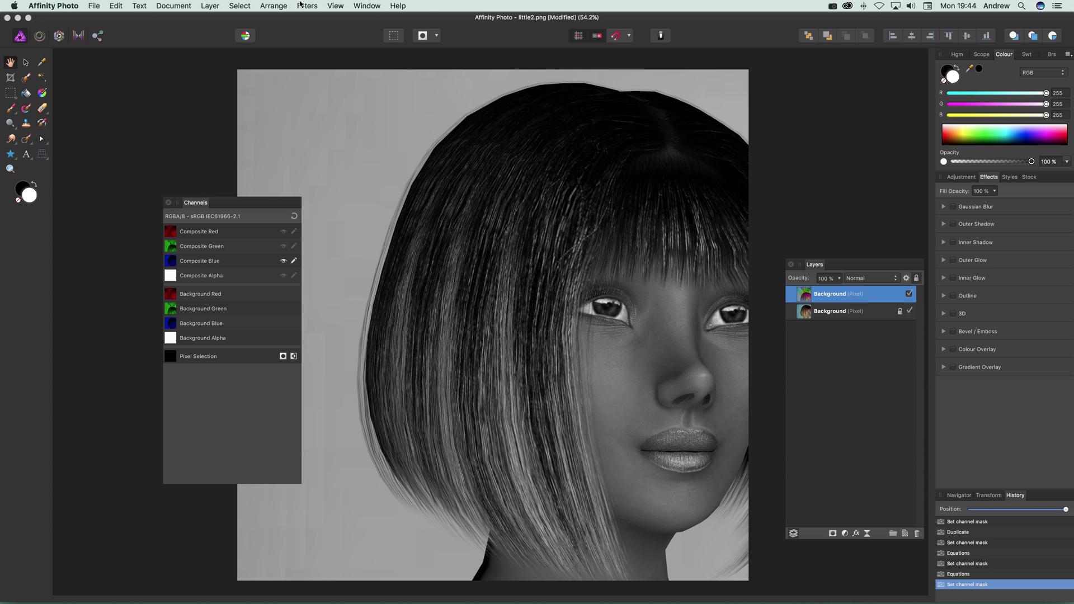
- Apply Equations x = x-40 and y = y*3 with Wrap extend mode to the blue channel
left_click(300, 5)
mouse_move(336, 54)
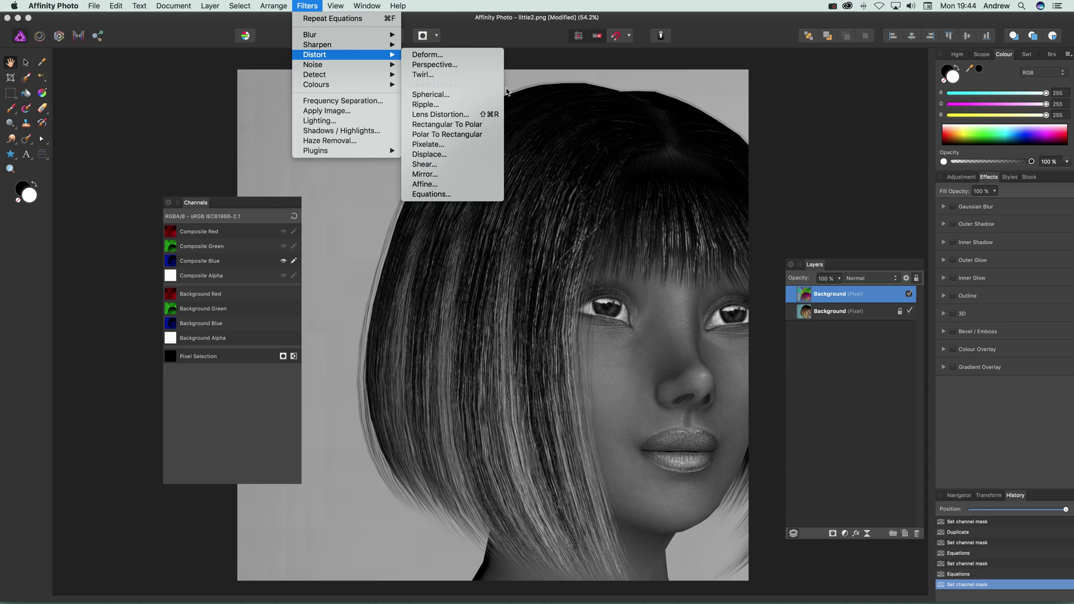
left_click(458, 194)
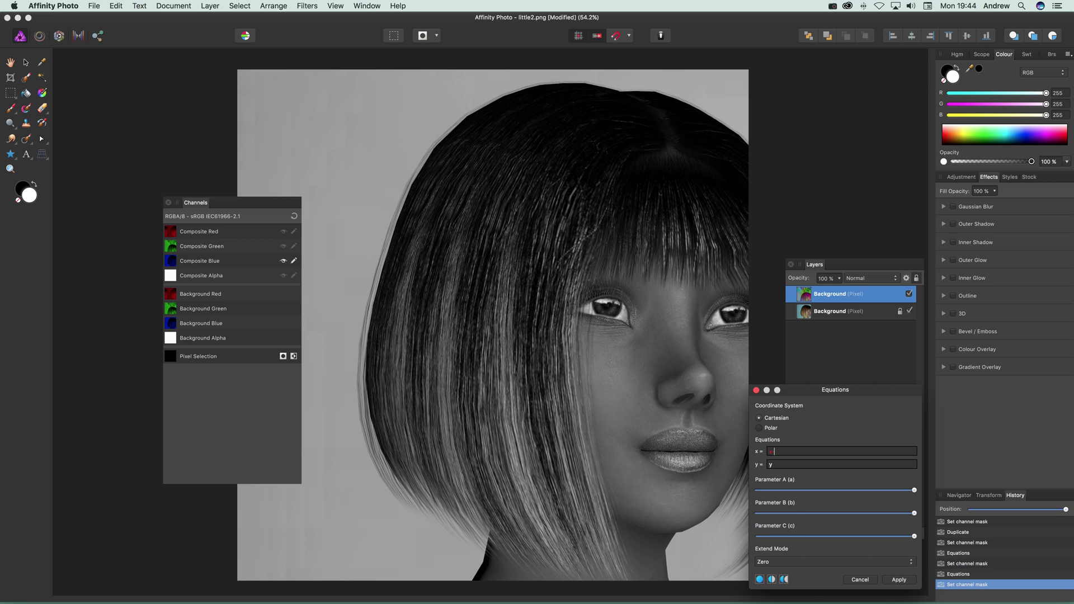
type("40")
key("Tab")
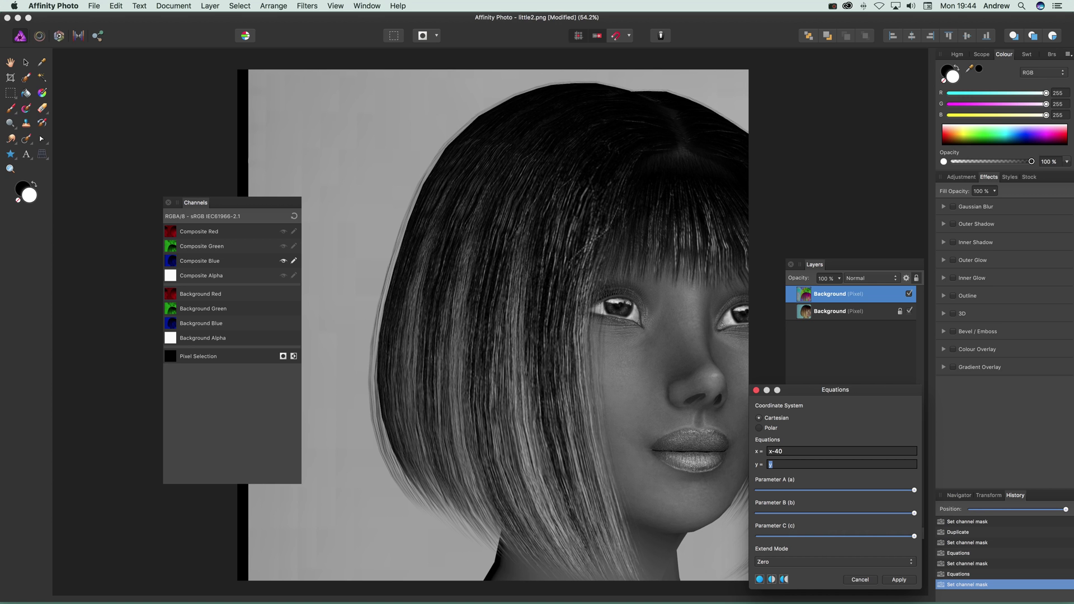
type("*2")
left_click(762, 563)
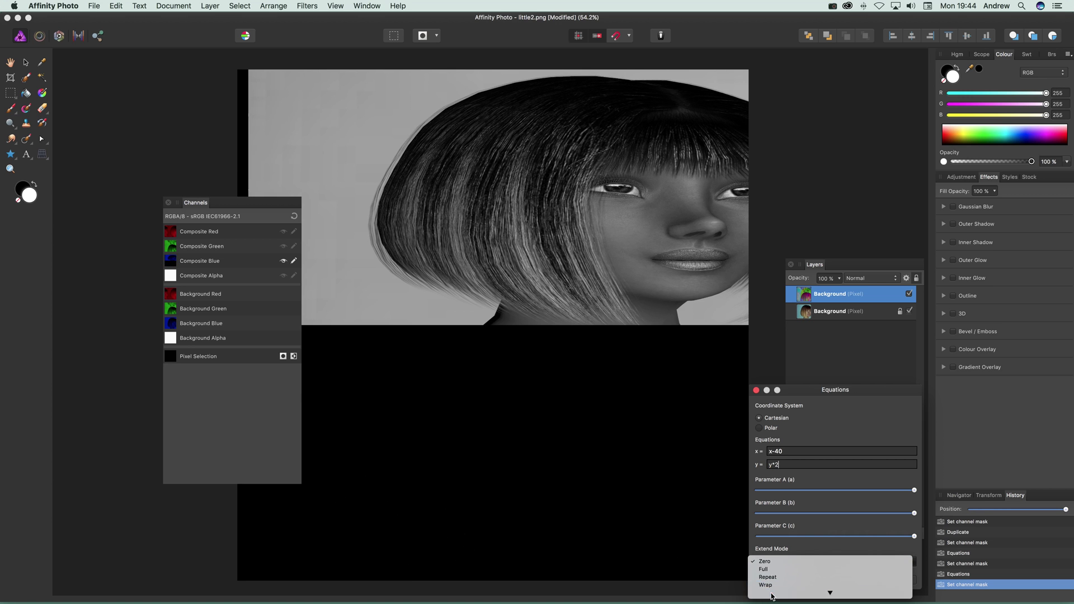
left_click(766, 583)
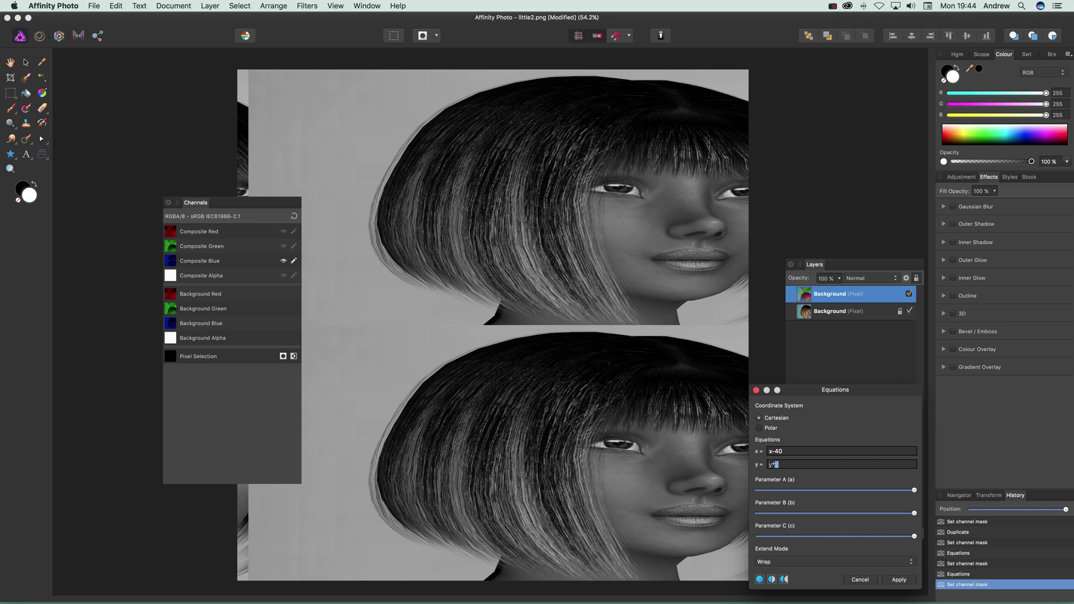
type("3")
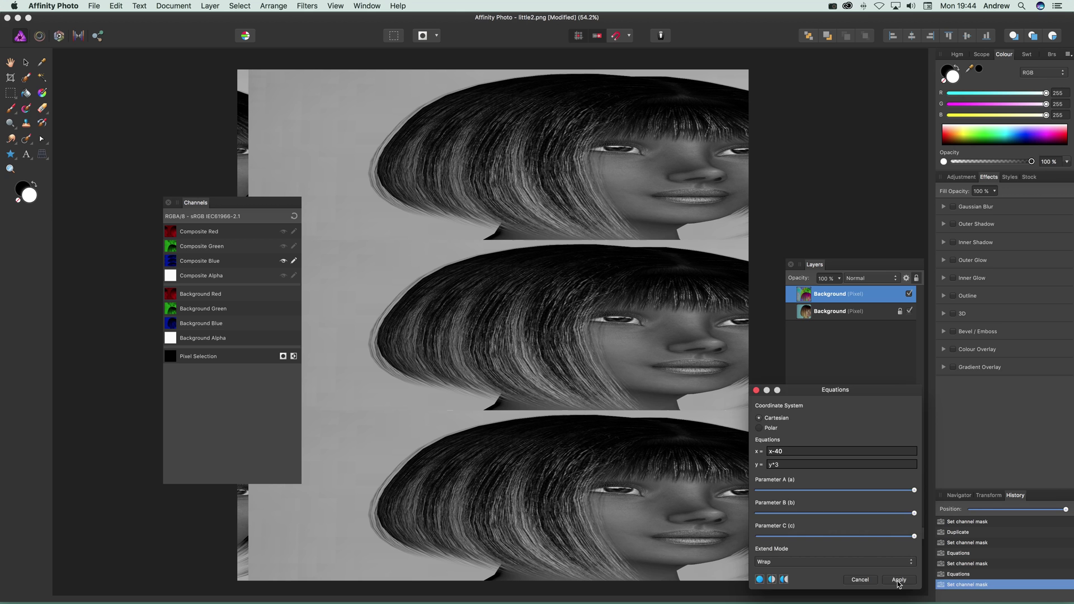
left_click(899, 580)
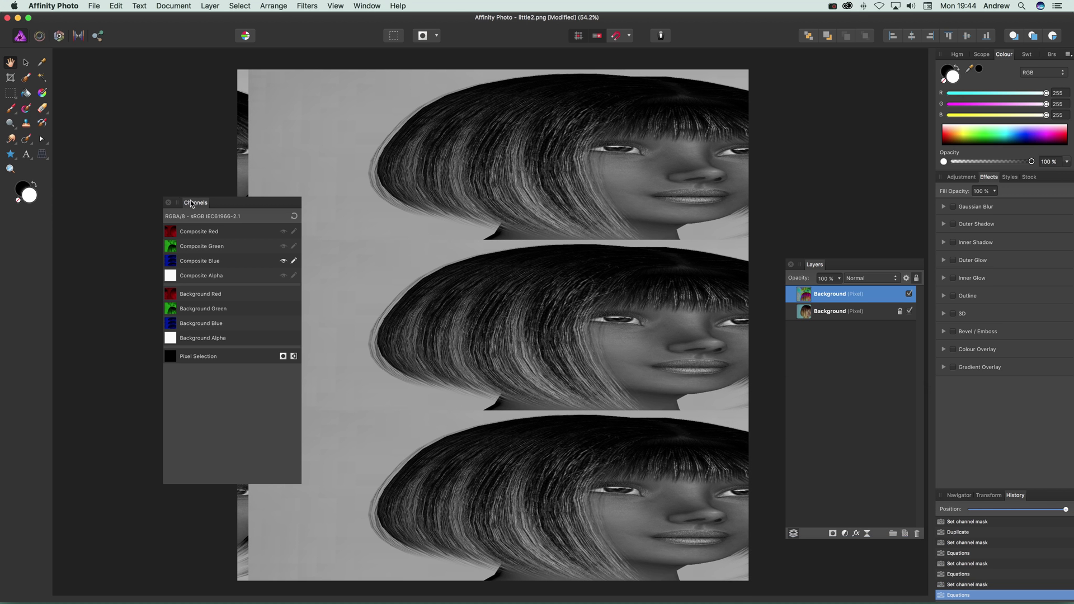
- Reset to all composite channels, move the Channels panel aside, and hide the top Background layer
left_click(294, 217)
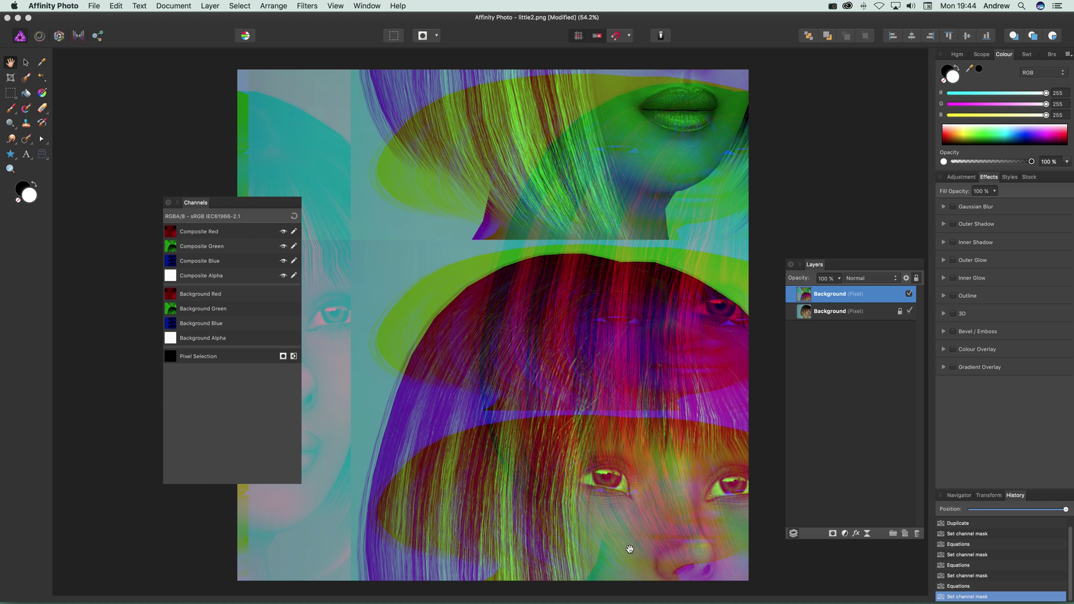
left_click_drag(204, 204, 116, 195)
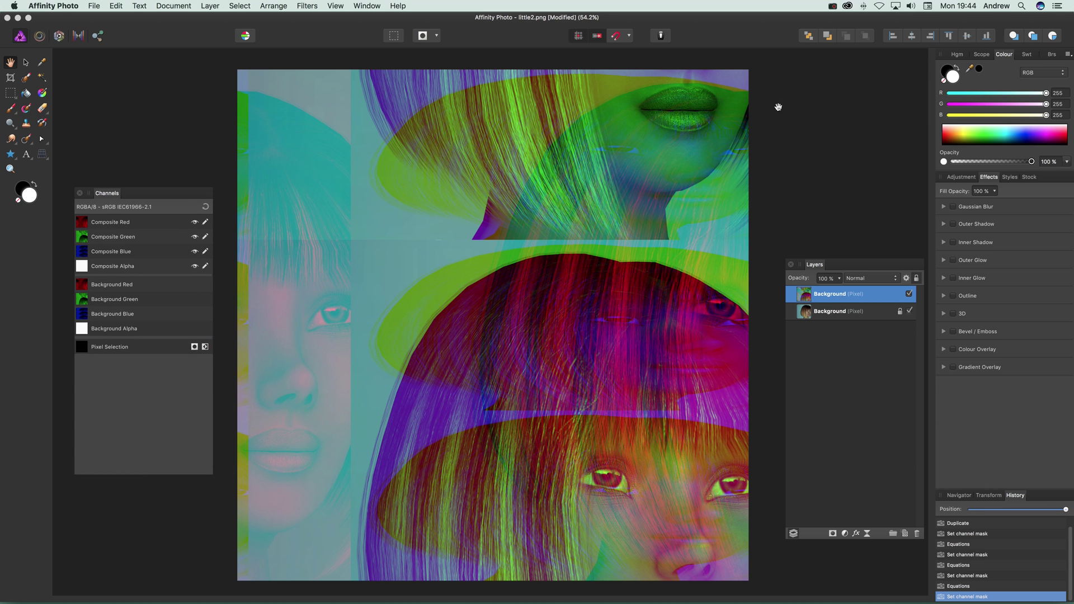
left_click(909, 294)
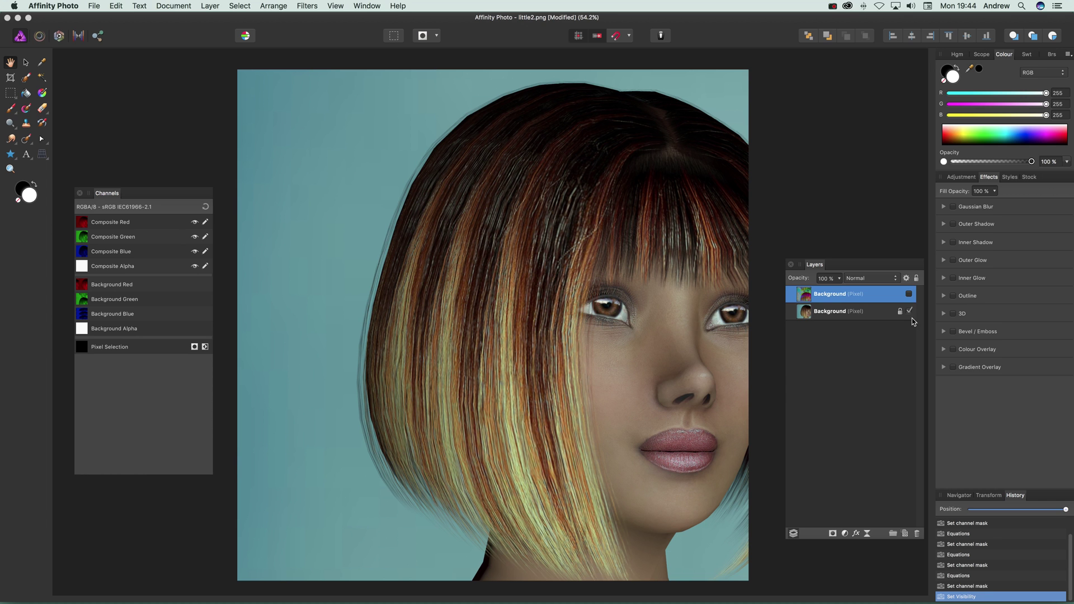
- Select the lower Background layer and restrict editing to its Composite Red channel
left_click(843, 313)
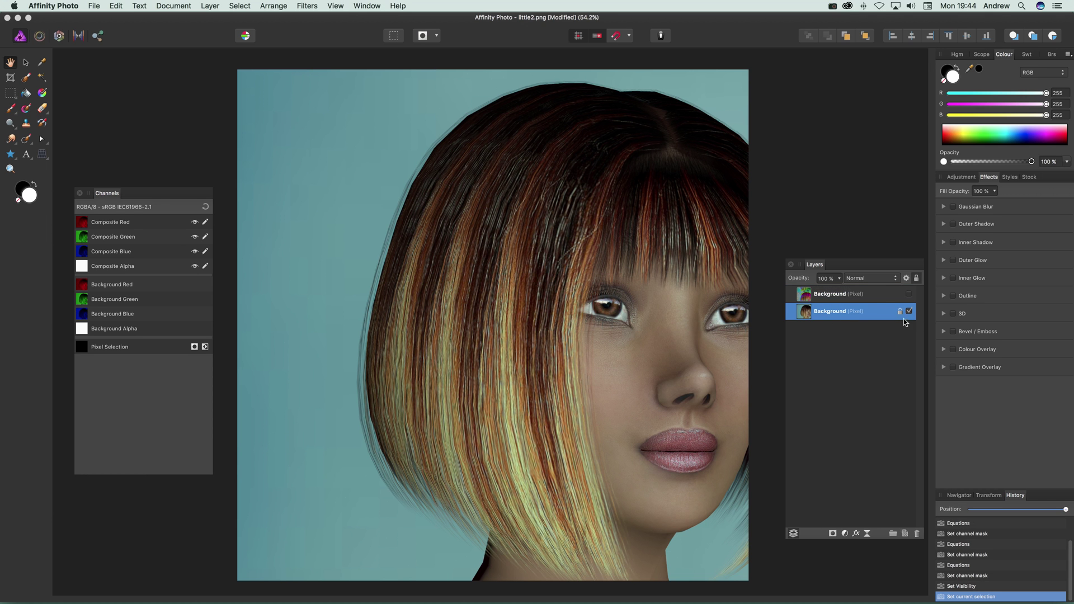
left_click(307, 5)
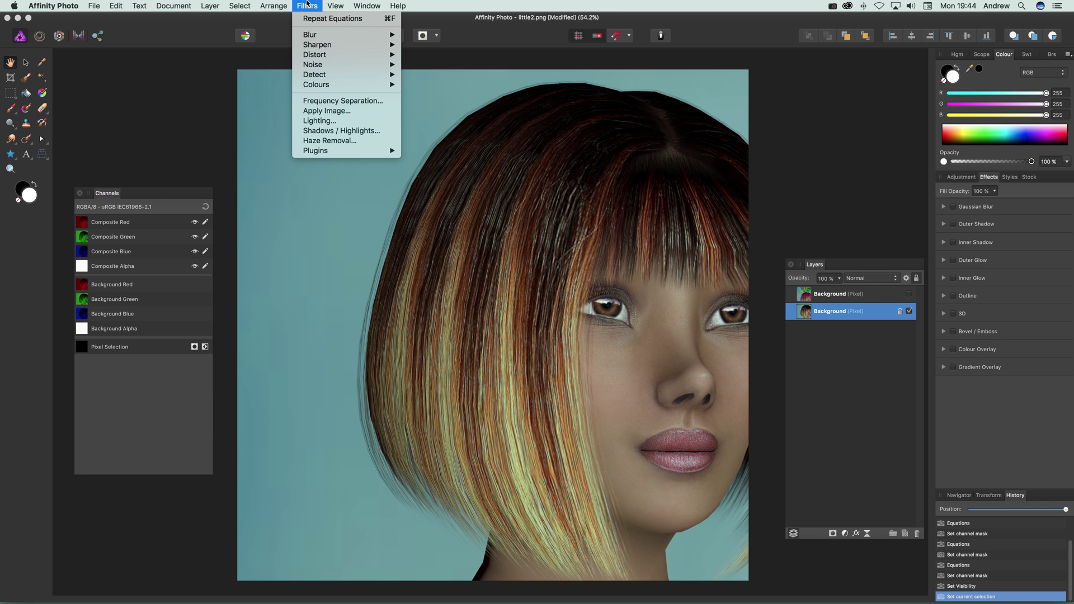
left_click(273, 5)
left_click(112, 224)
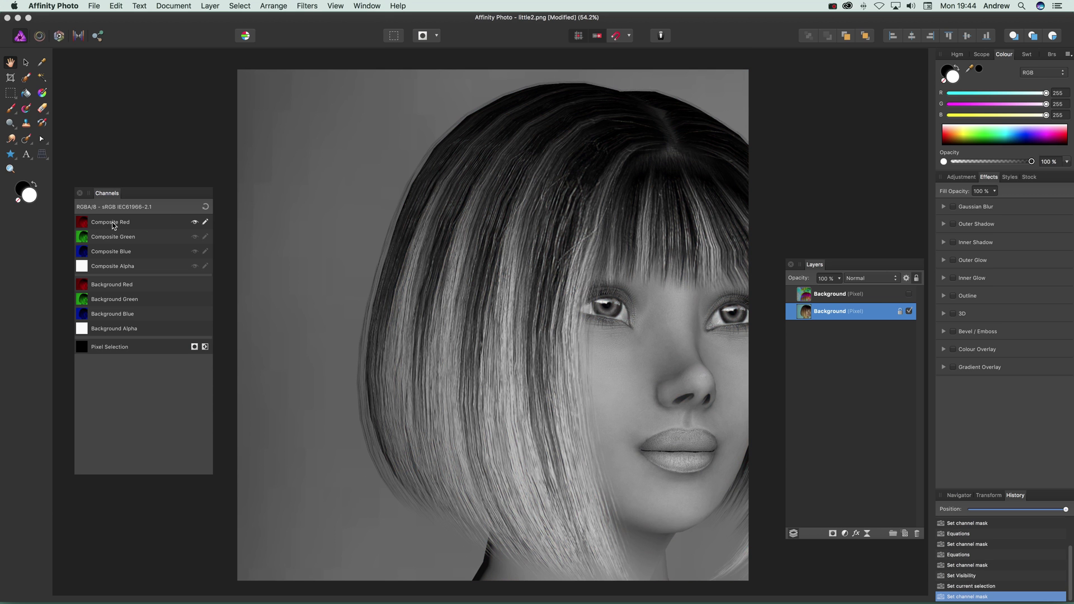
- Shift the red channel 500 pixels with Equations x = x-500 and Wrap extend mode
left_click(302, 7)
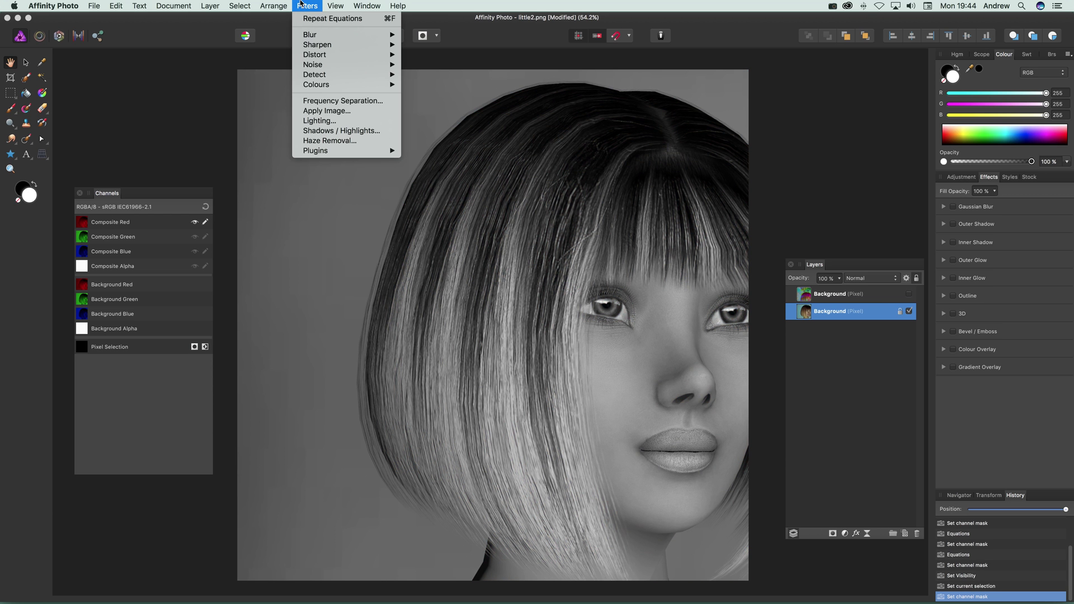
mouse_move(358, 54)
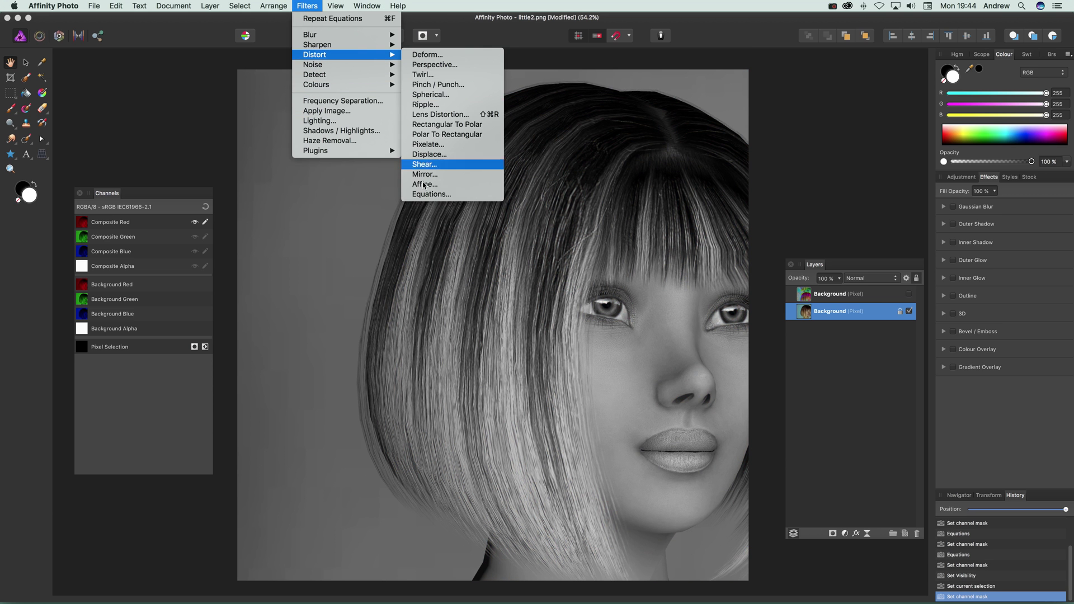
left_click(463, 195)
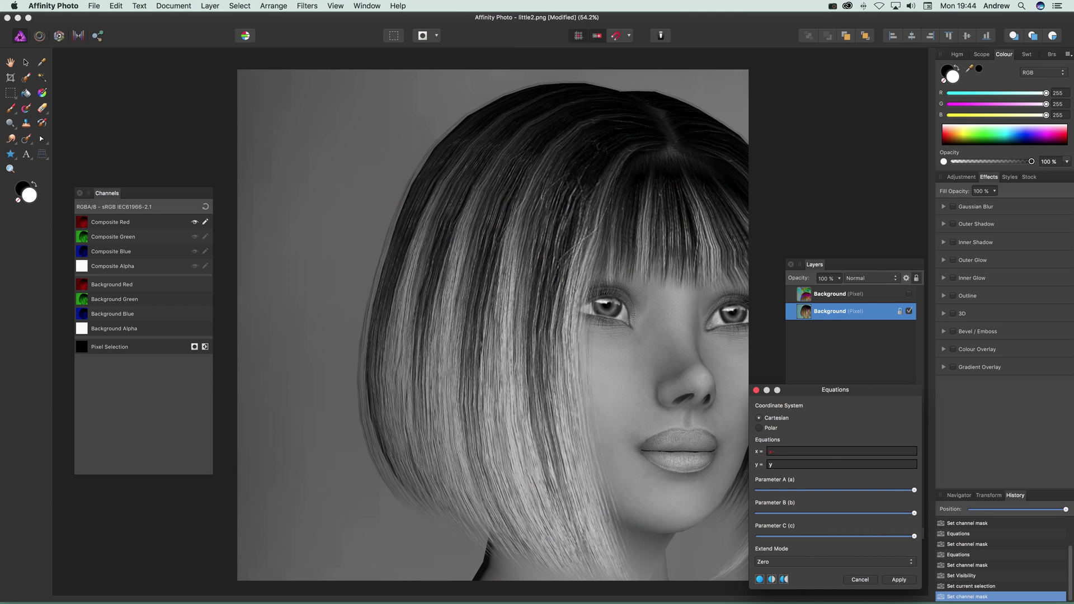
type("500")
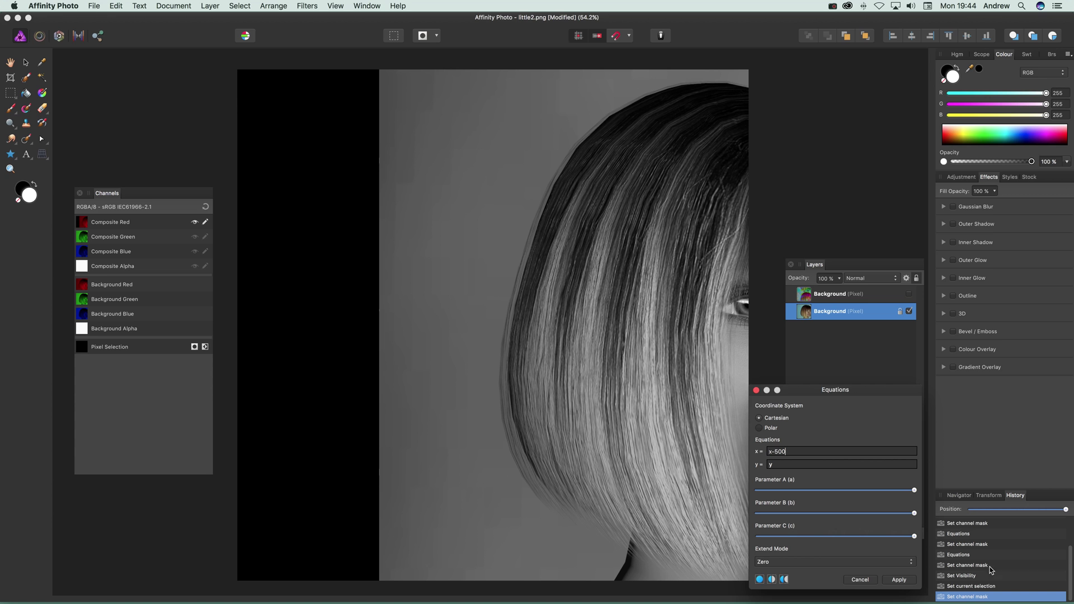
left_click(842, 564)
left_click(821, 589)
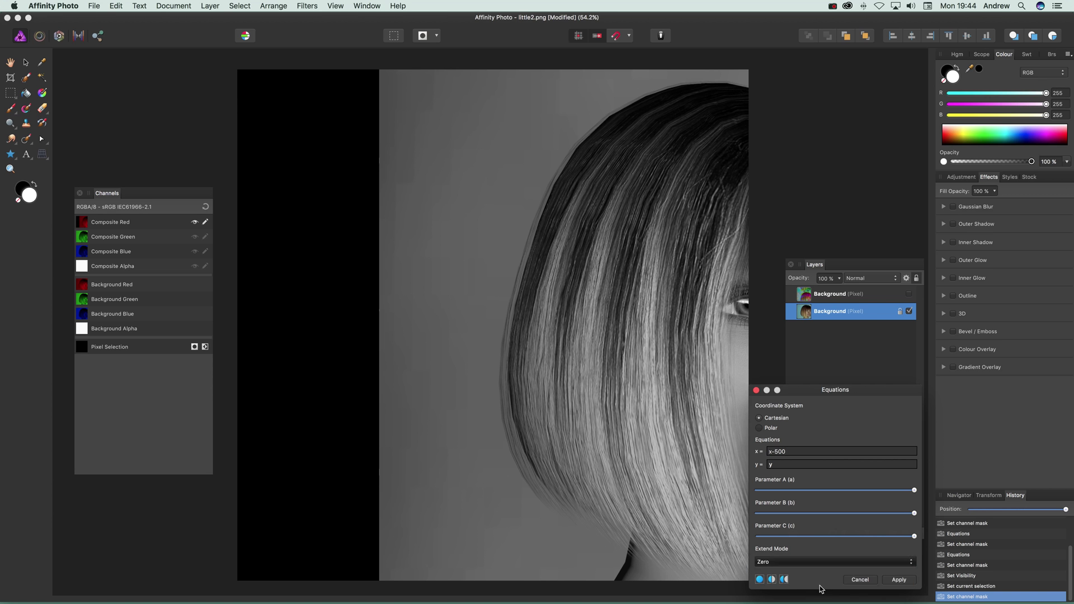
left_click(899, 579)
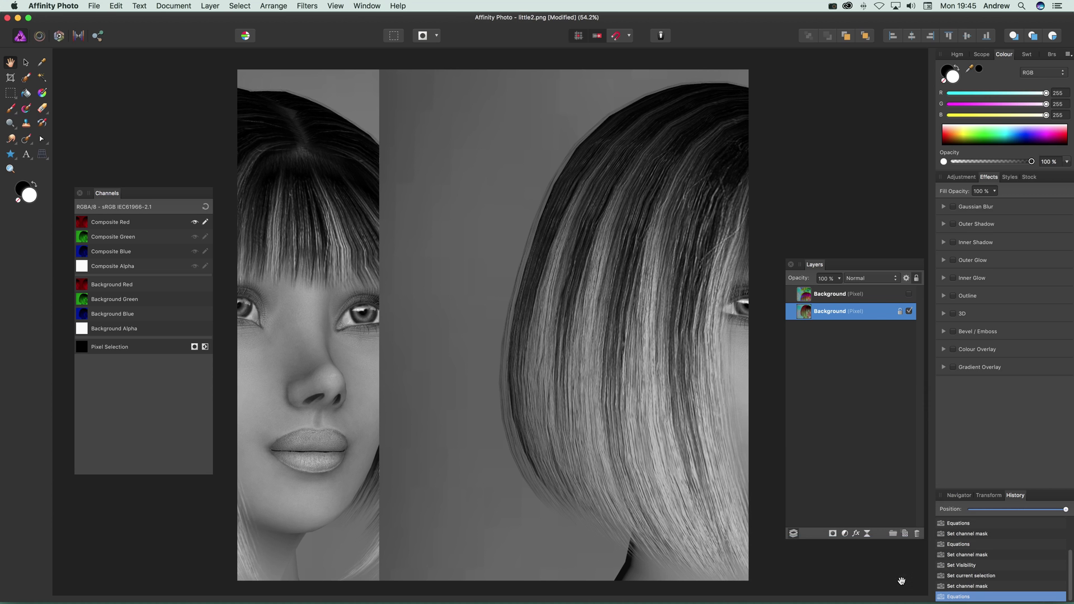
- Cancel an unneeded Equations dialog and make Composite Green the channel being edited
left_click(305, 5)
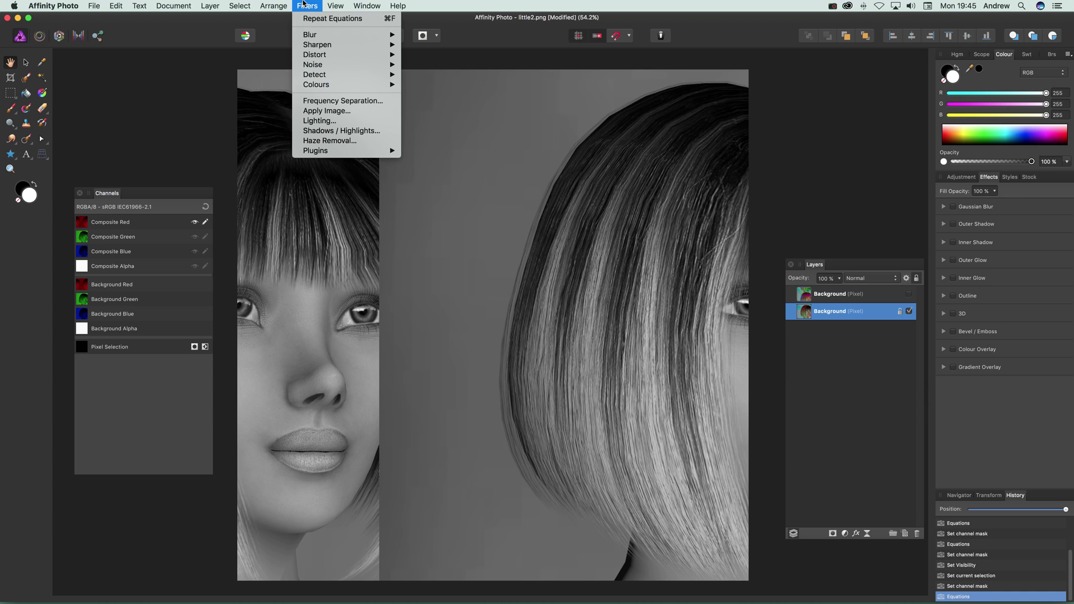
mouse_move(324, 54)
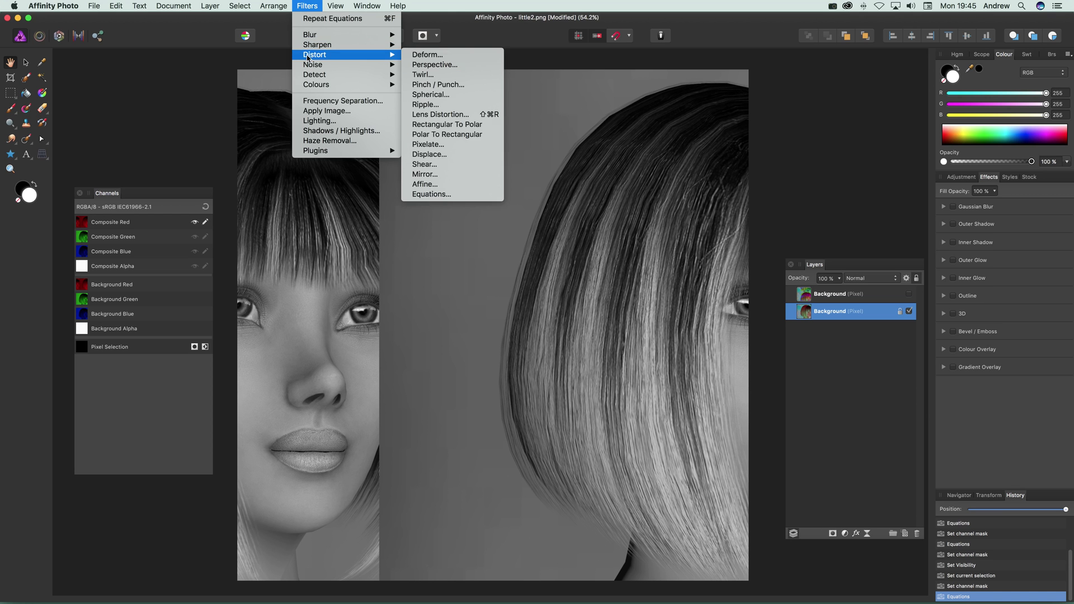
left_click(445, 195)
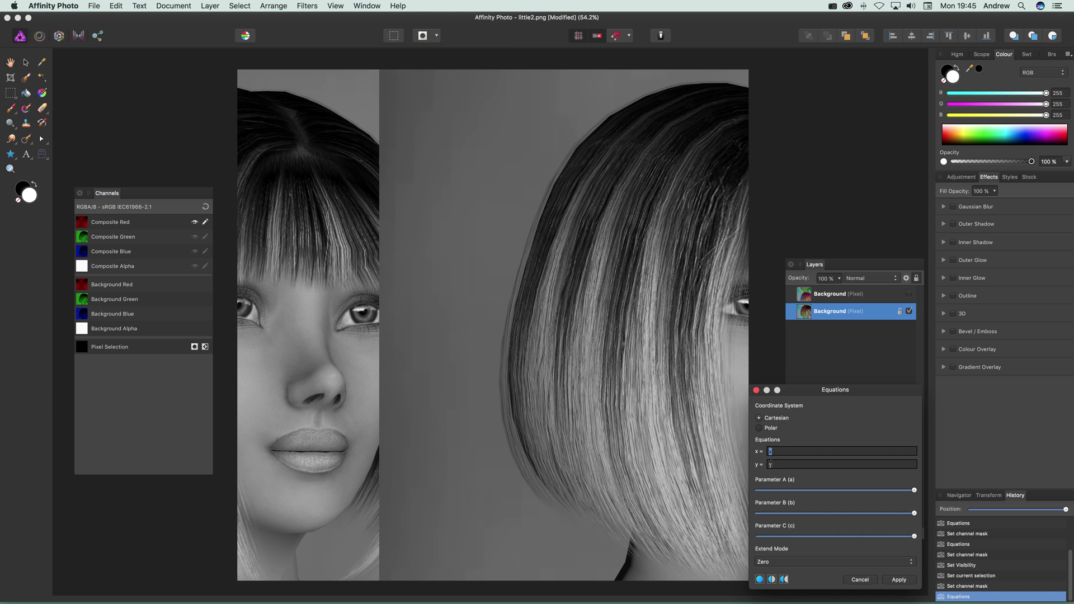
left_click(860, 579)
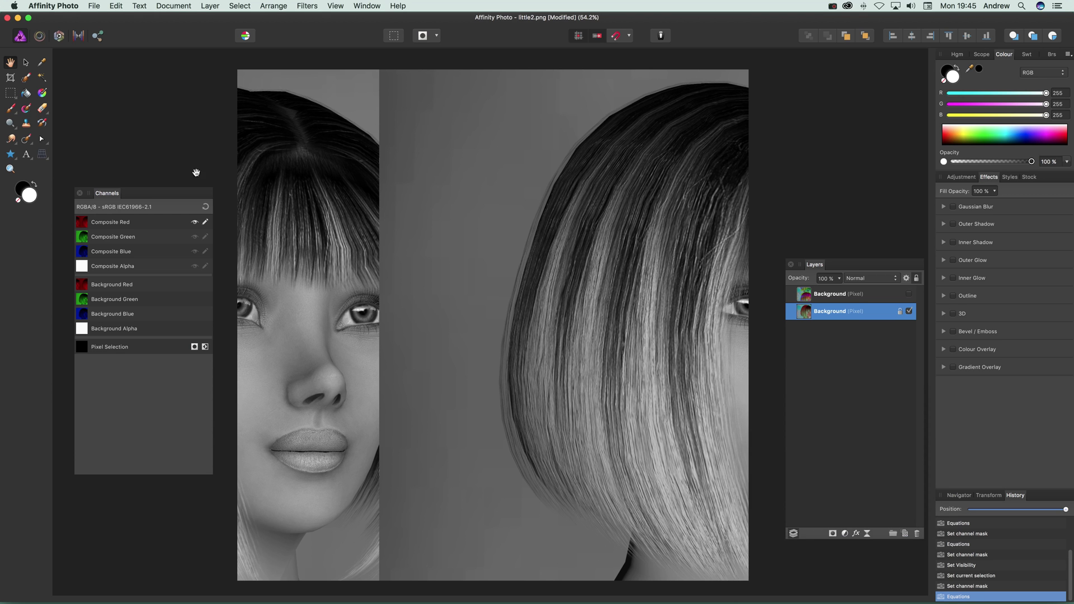
left_click(131, 240)
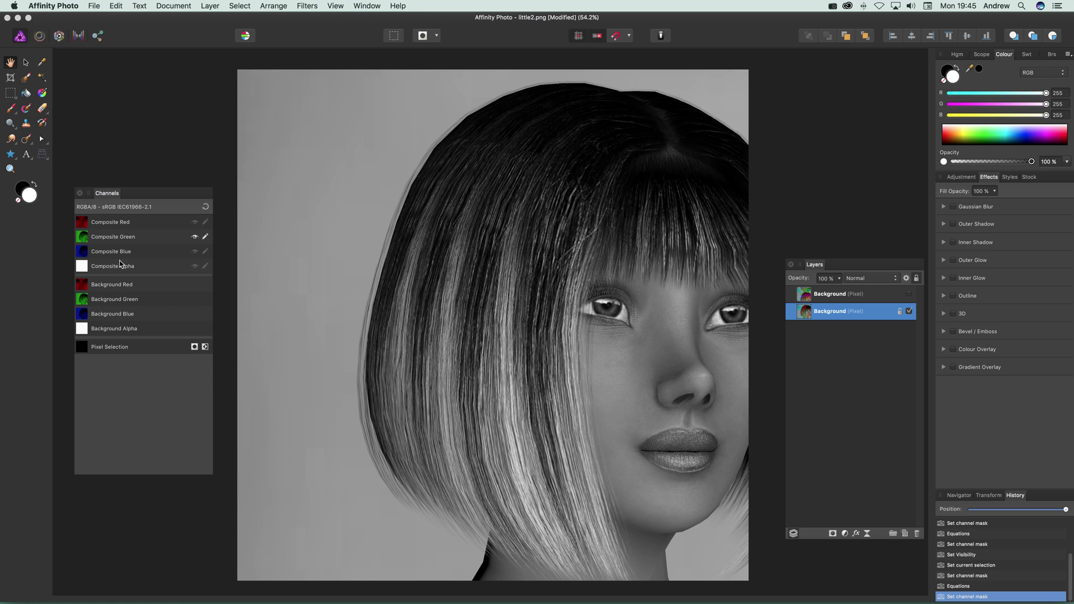
- Warp the green channel with Equations y = y-400 and x = x*5 using Wrap extend mode
left_click(316, 8)
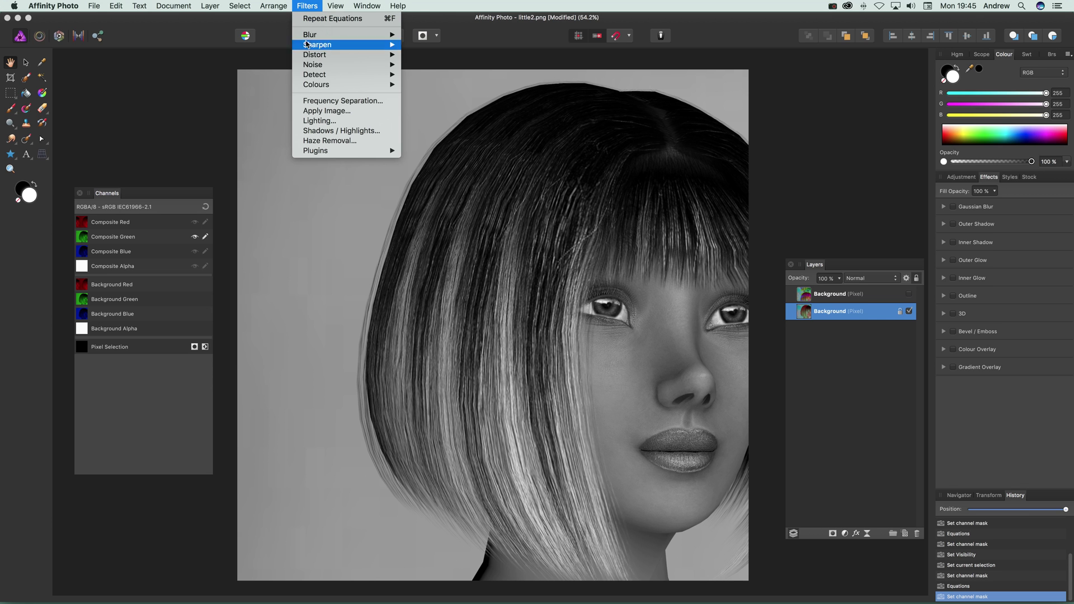
mouse_move(313, 69)
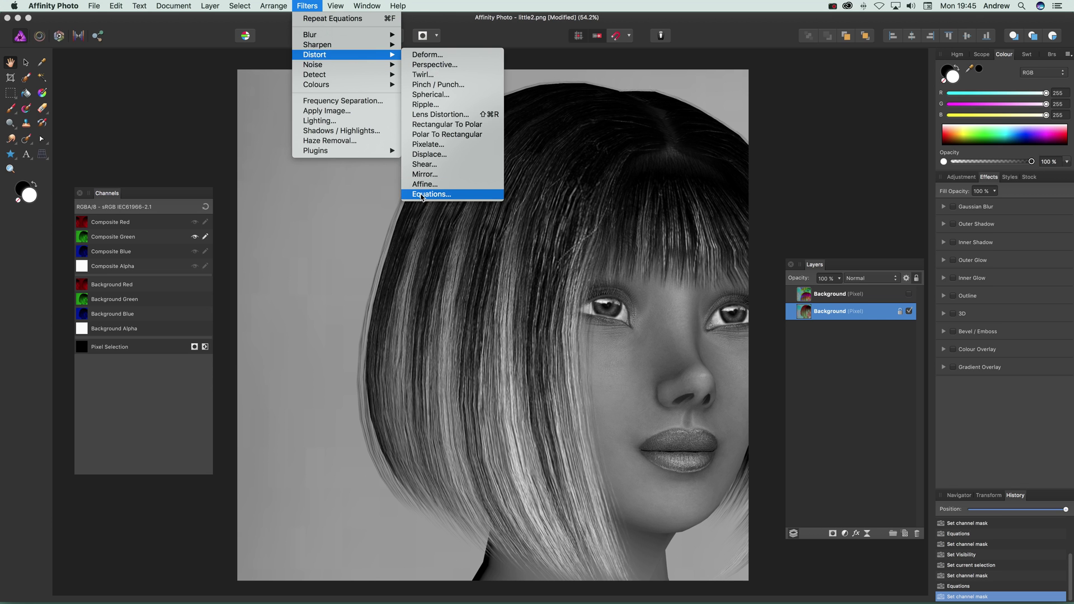
left_click(428, 194)
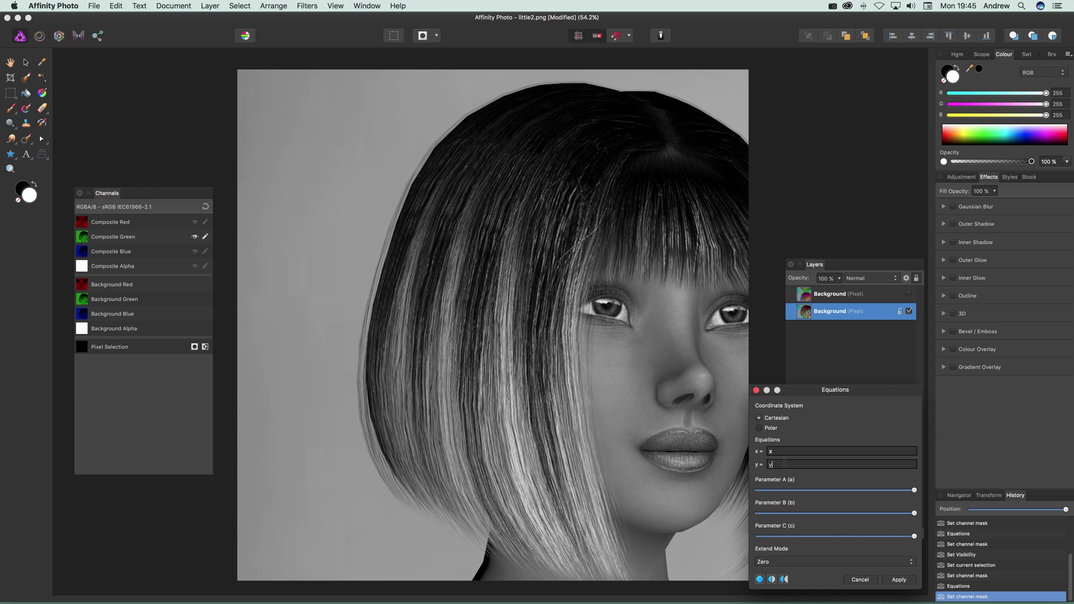
type("-400")
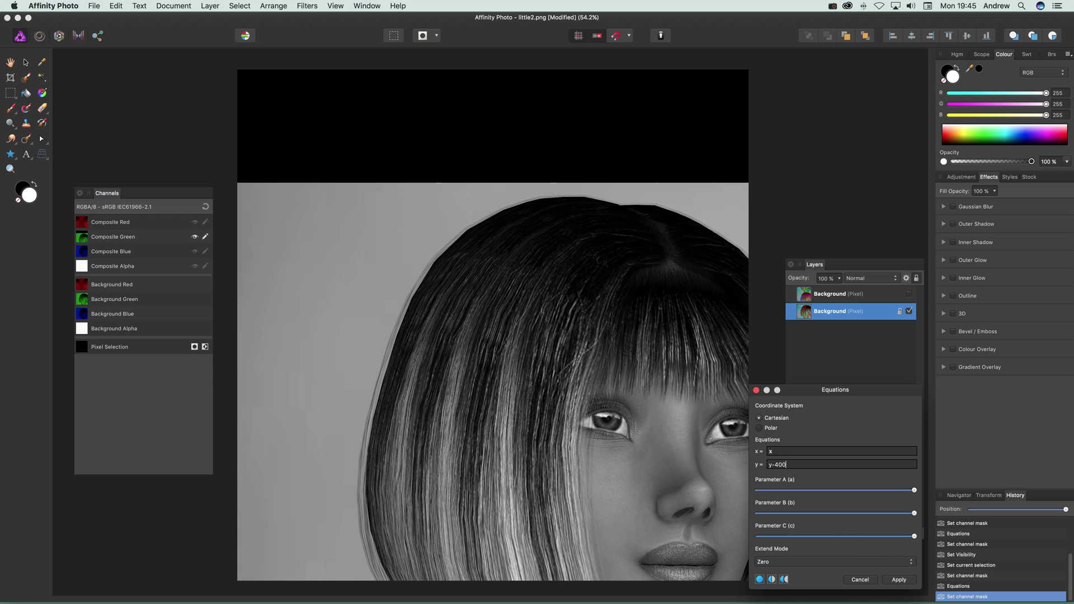
left_click(779, 562)
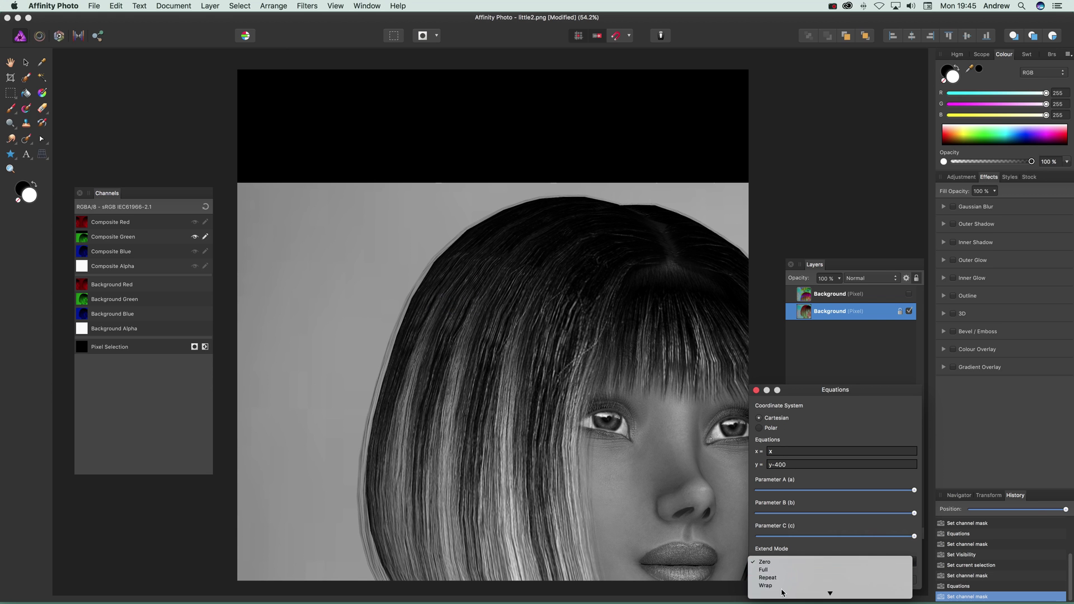
left_click(766, 584)
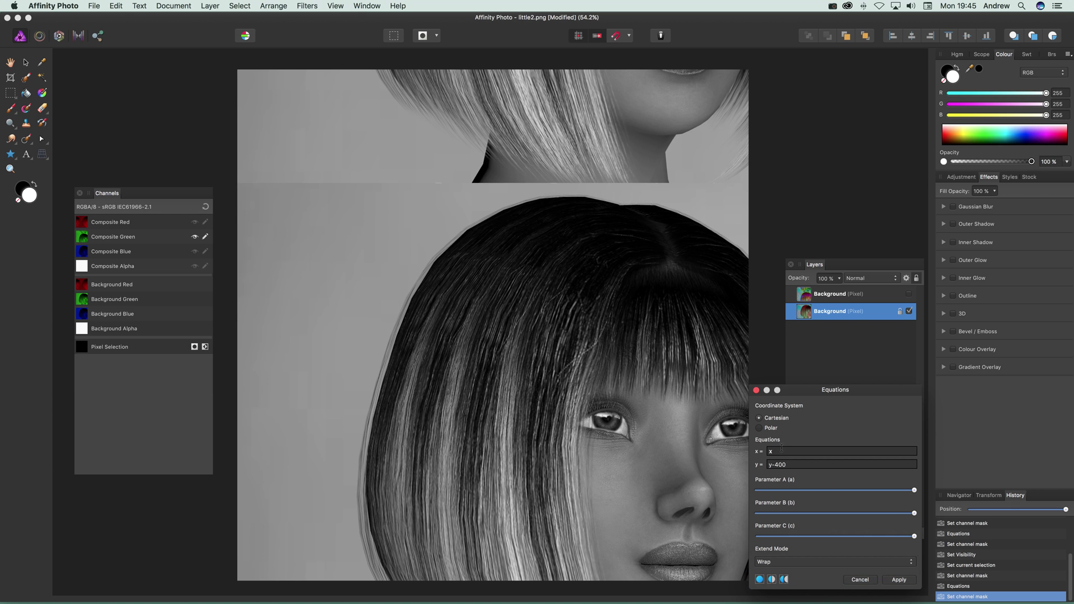
left_click(783, 451)
double_click(771, 451)
type("*5")
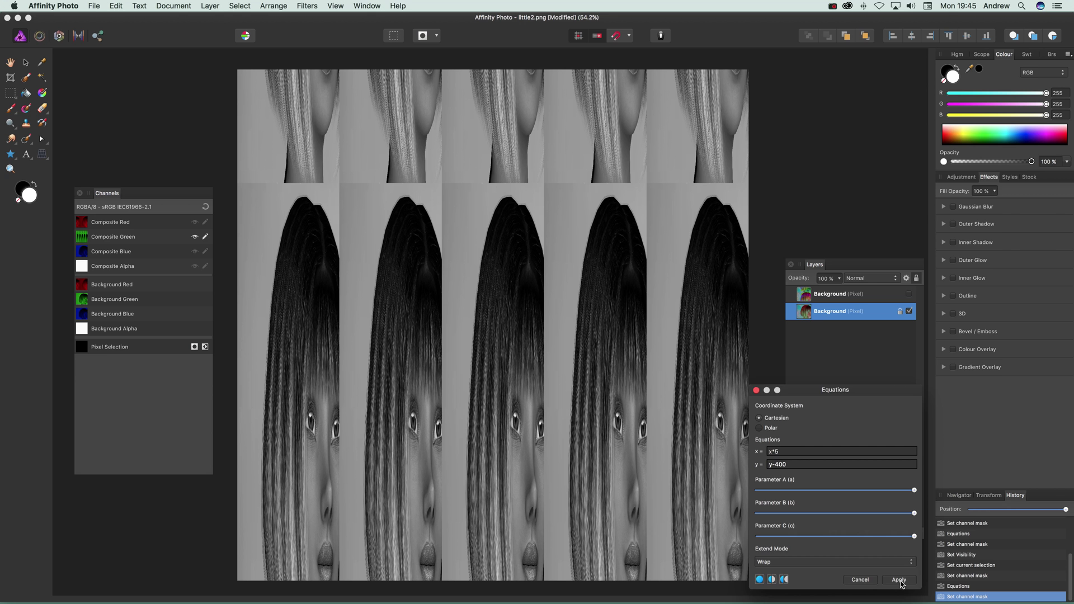
left_click(898, 580)
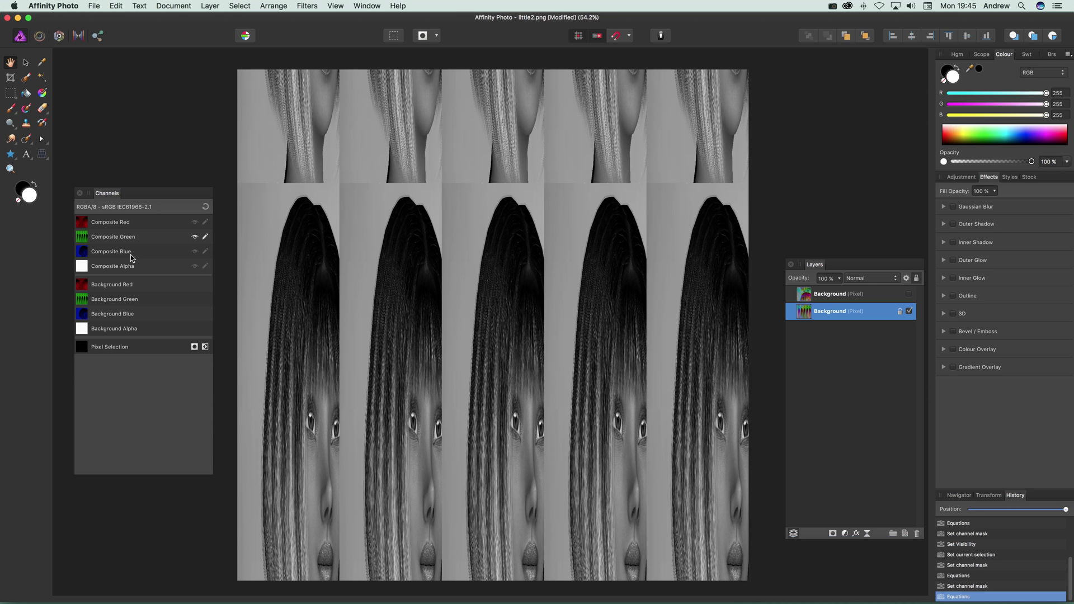
- Select Composite Blue and apply a polar Equations warp t = t*5 with Mirror extend mode
left_click(113, 252)
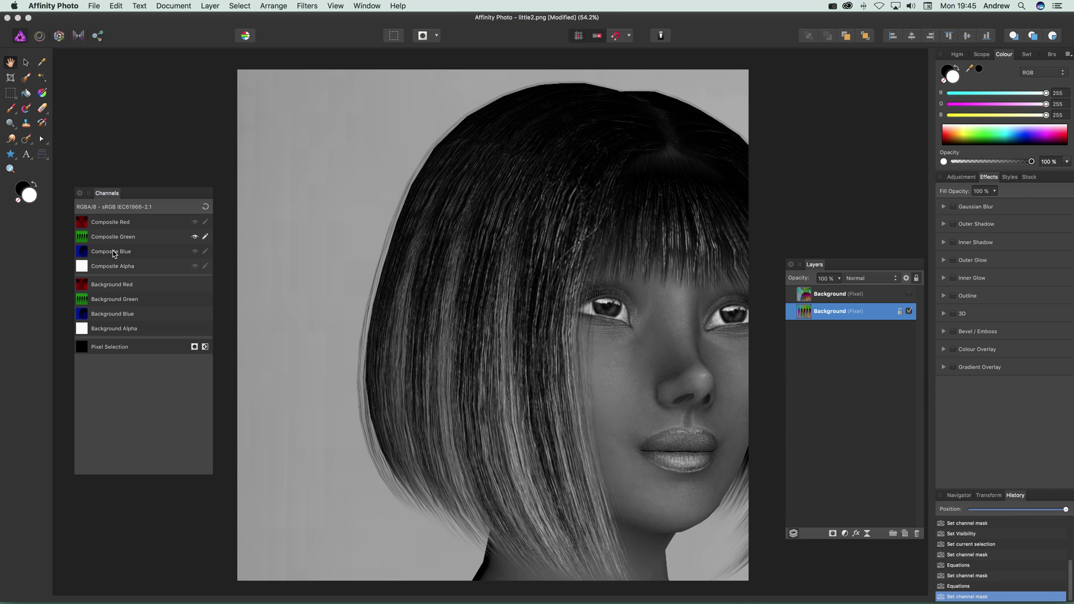
left_click(296, 6)
mouse_move(324, 56)
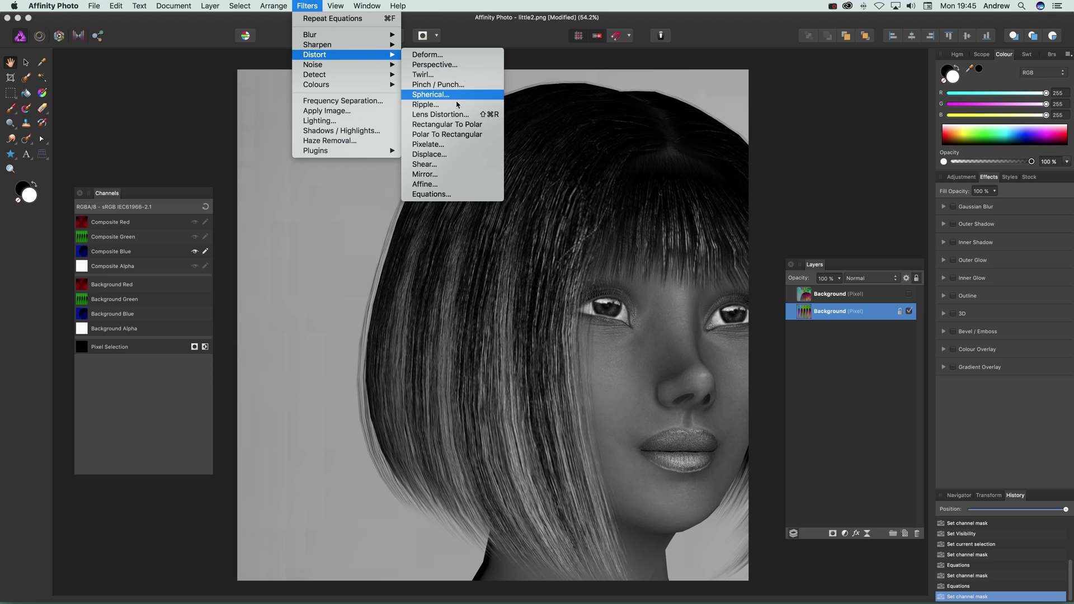
left_click(457, 194)
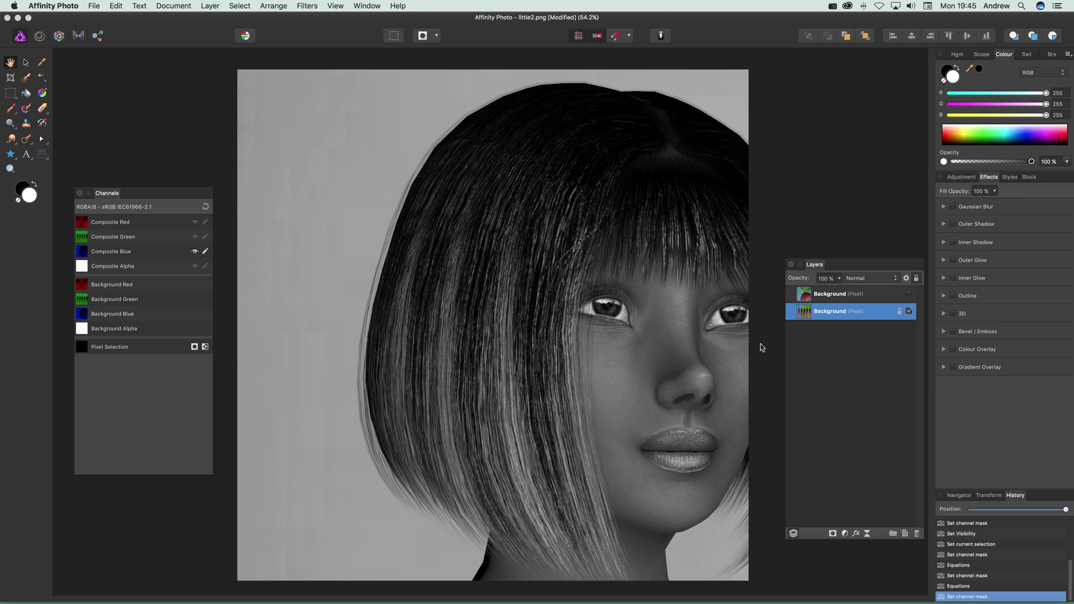
left_click(760, 427)
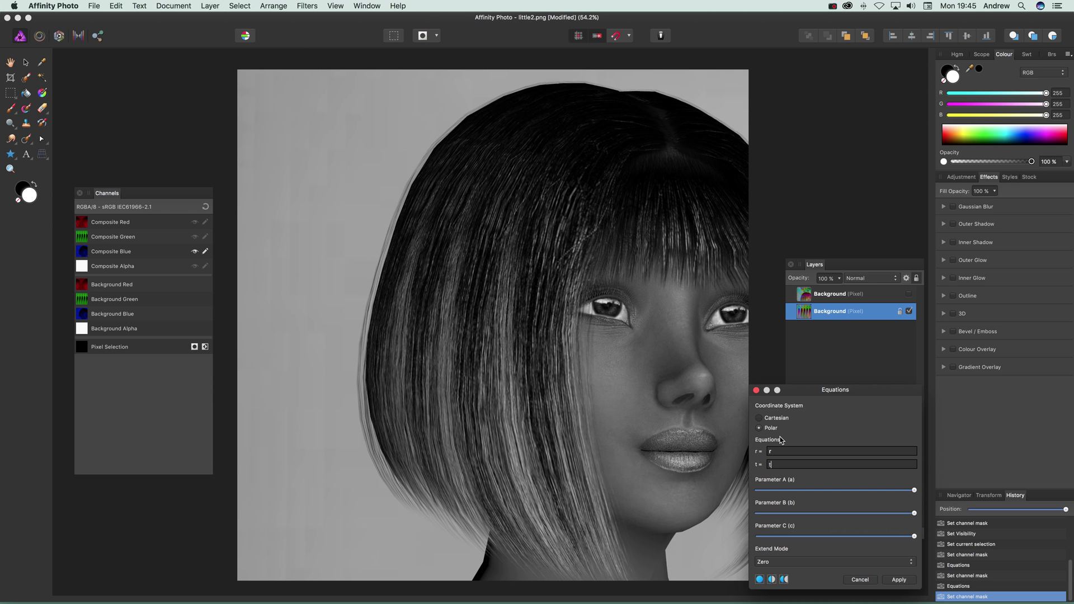
key("super+a")
type("*5")
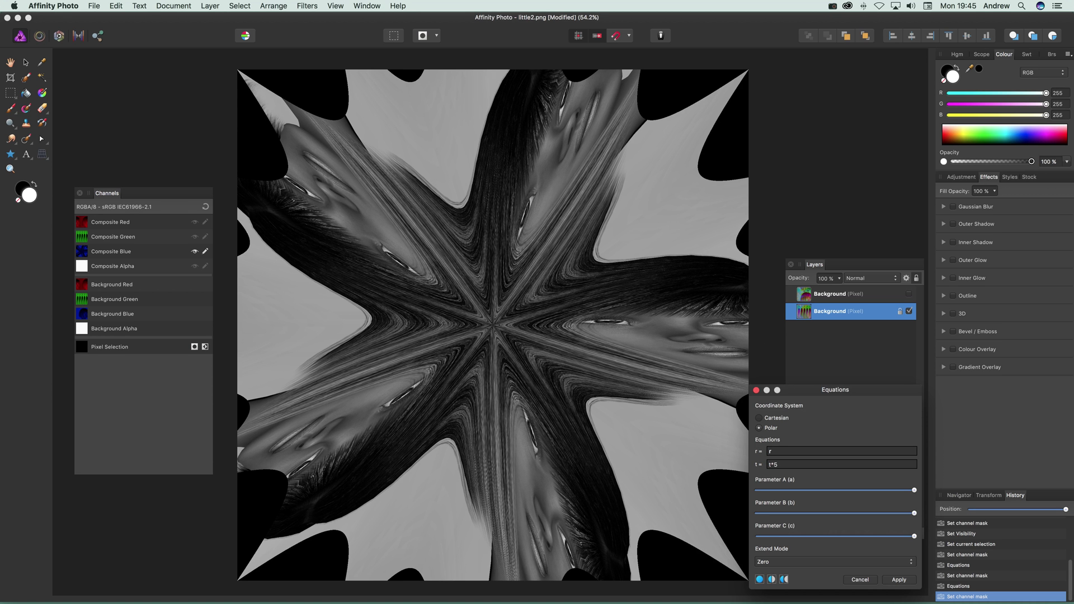
left_click(782, 561)
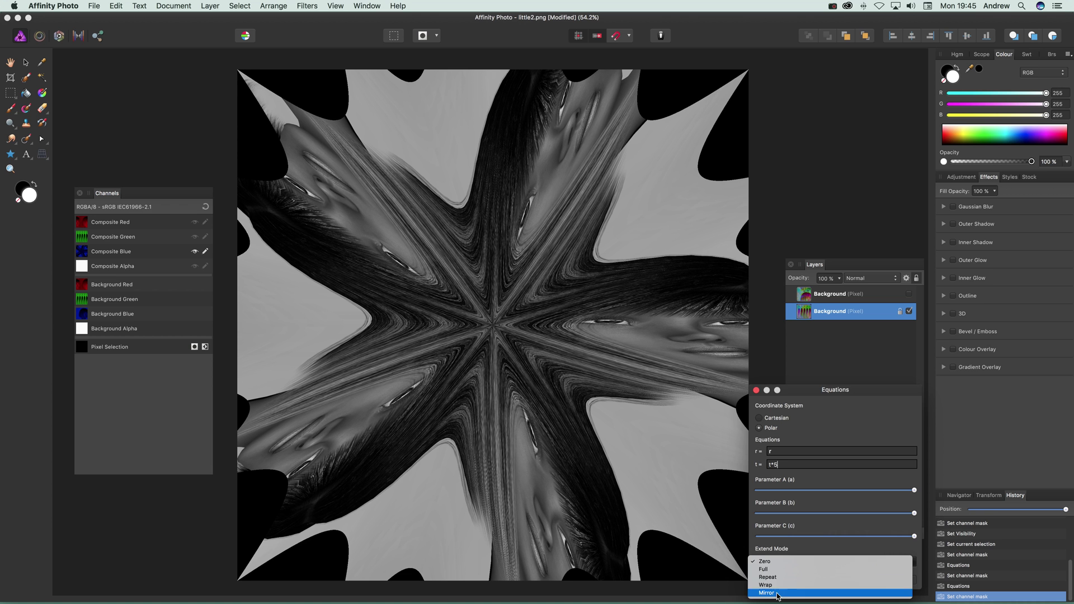
left_click(779, 582)
left_click(897, 581)
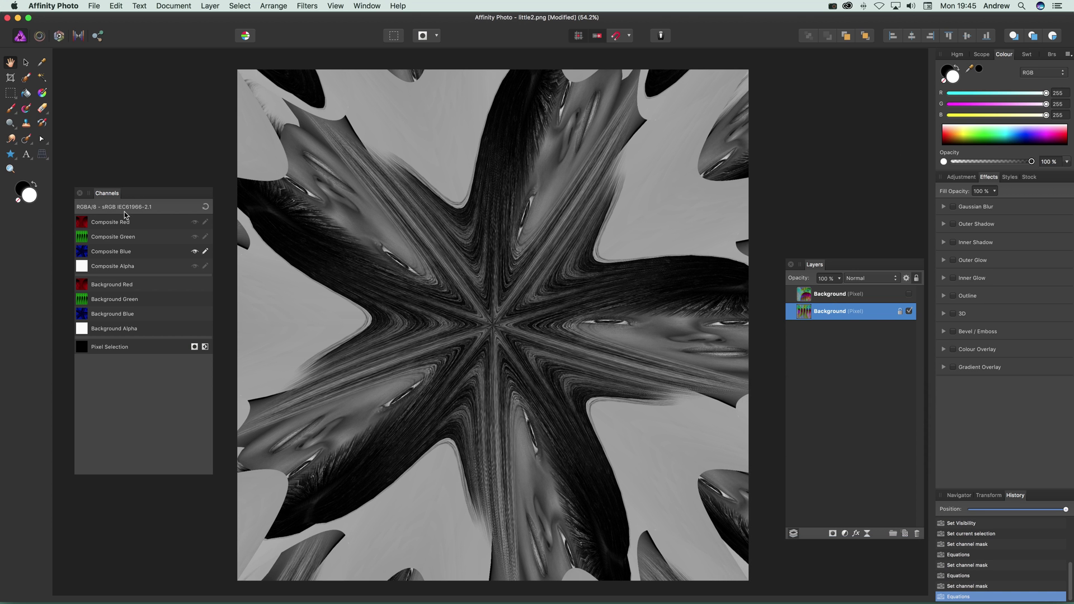
- Reset to all composite channels, then make the top Background layer visible and active
left_click(206, 207)
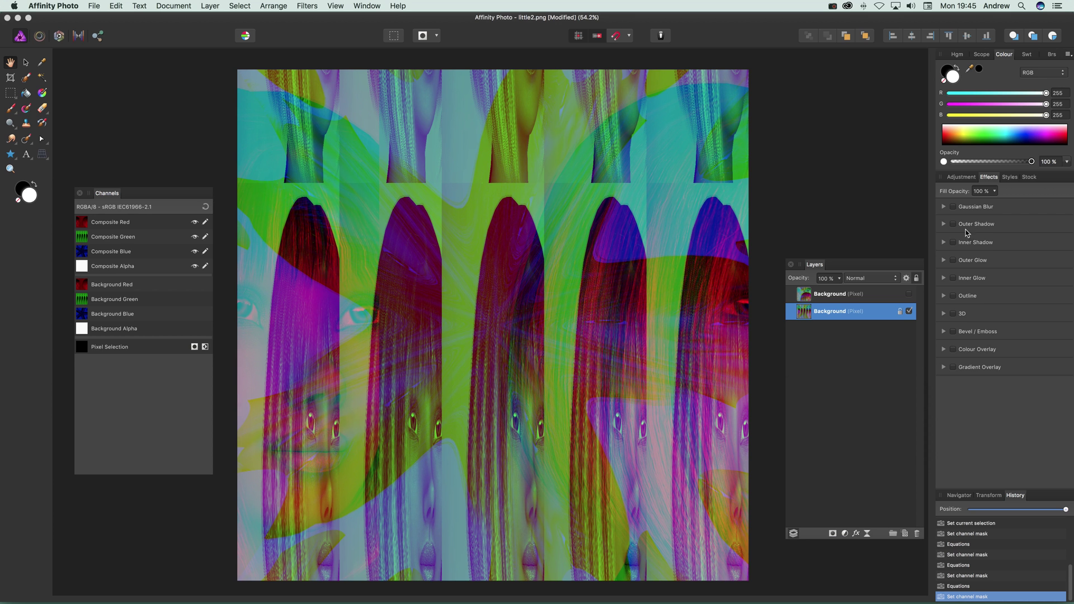
left_click(909, 295)
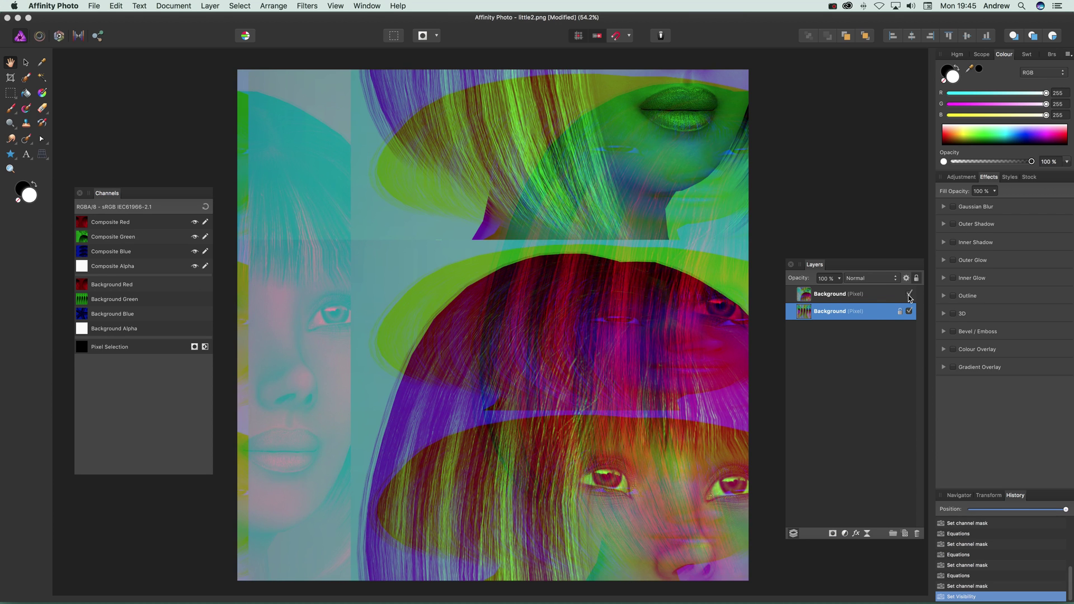
left_click(878, 297)
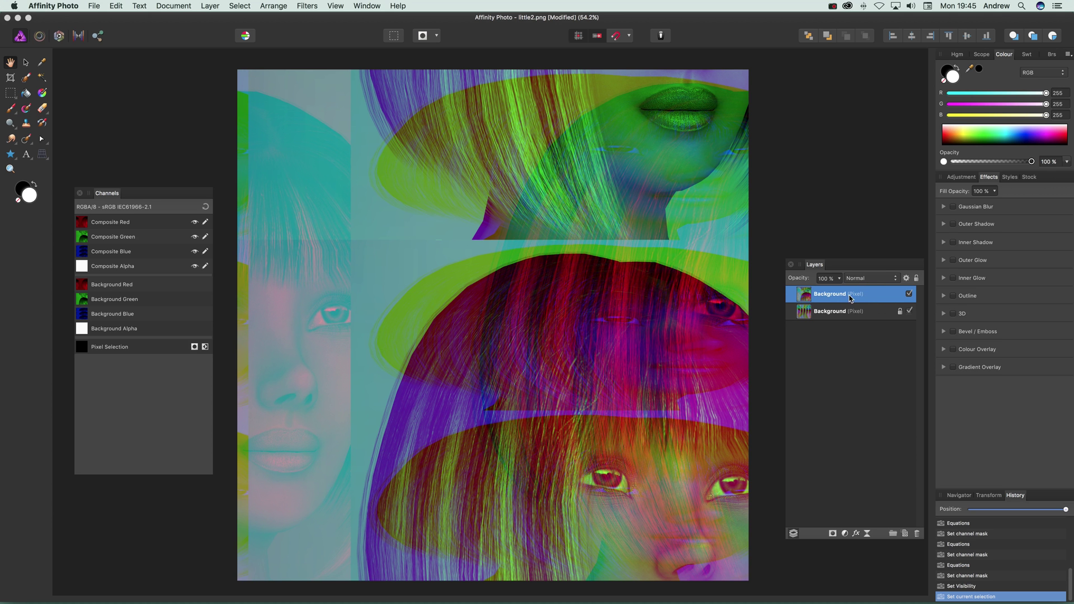
- Set the top Background layer's blend mode to Contrast Negate for pink, green and purple colours
left_click(878, 278)
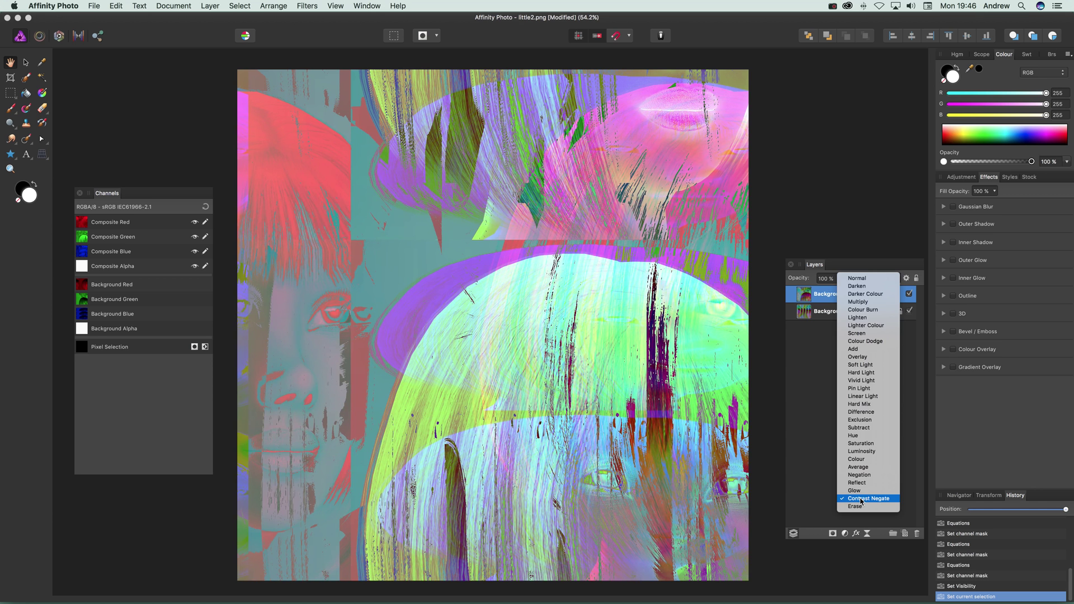
left_click(861, 498)
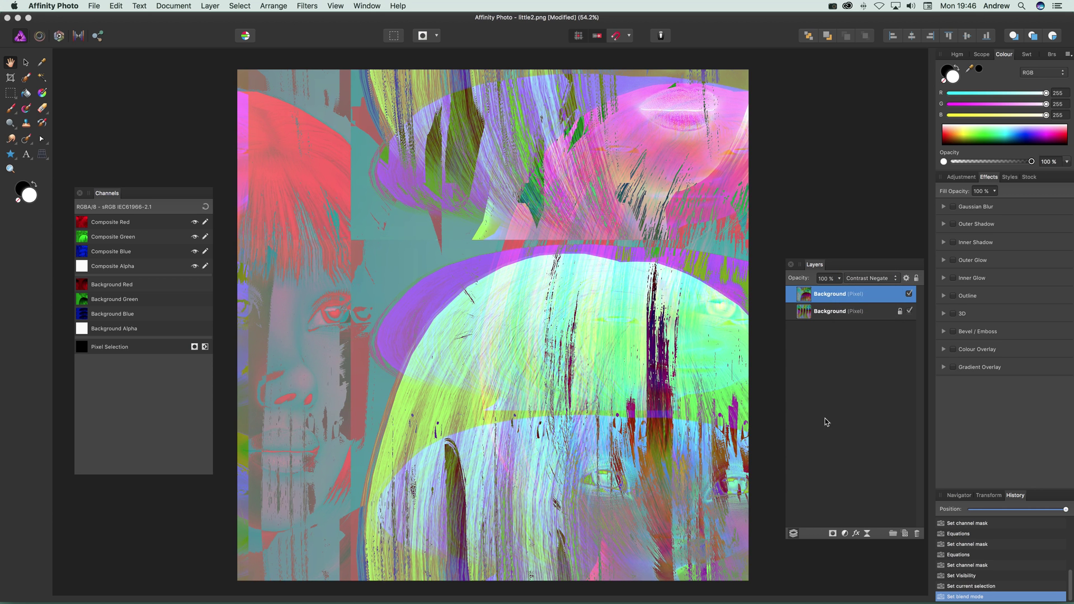